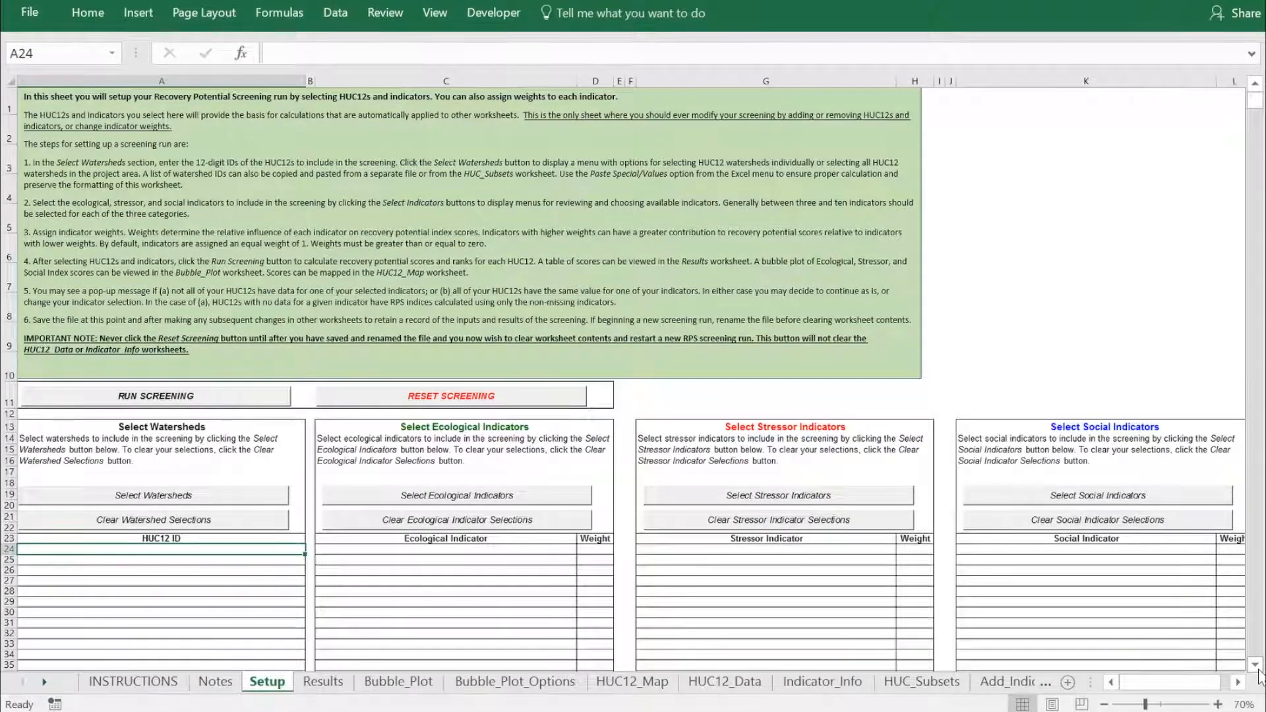
Step: Examine the watershed and indicator selection sections of the Setup sheet, briefly opening and closing the social indicators list
scroll(1259, 671, down, 5)
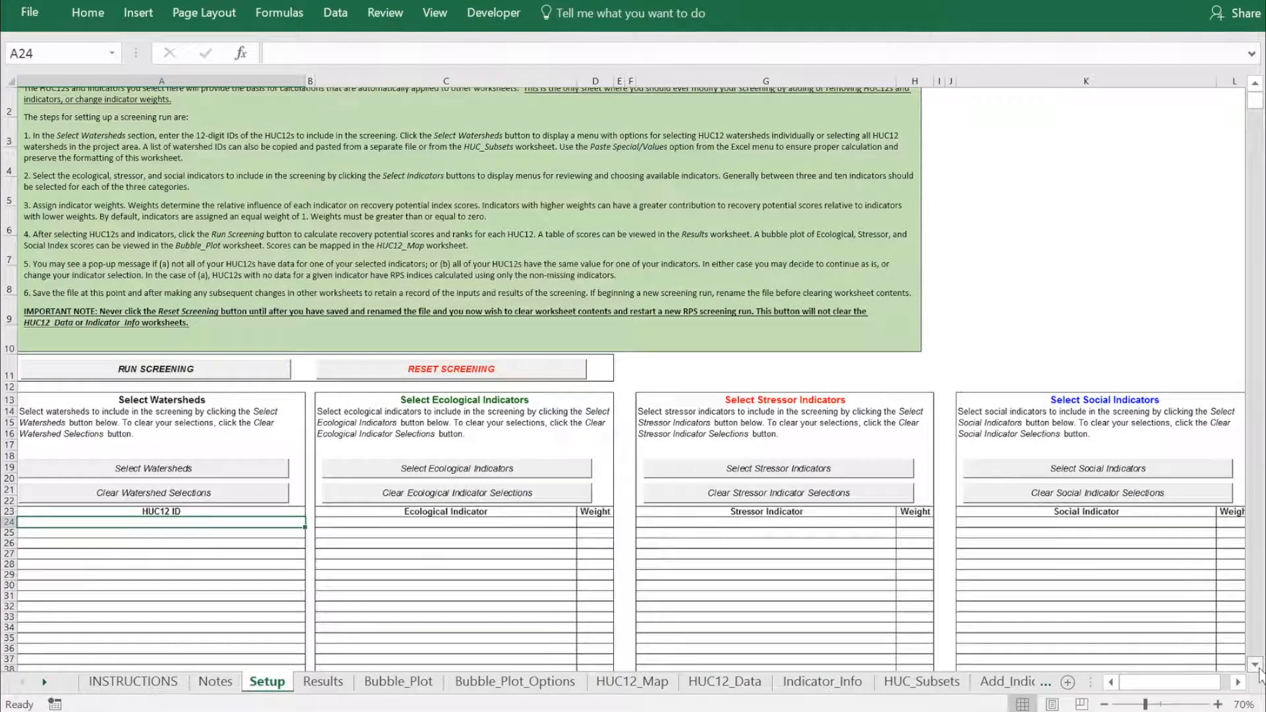
scroll(1259, 671, down, 3)
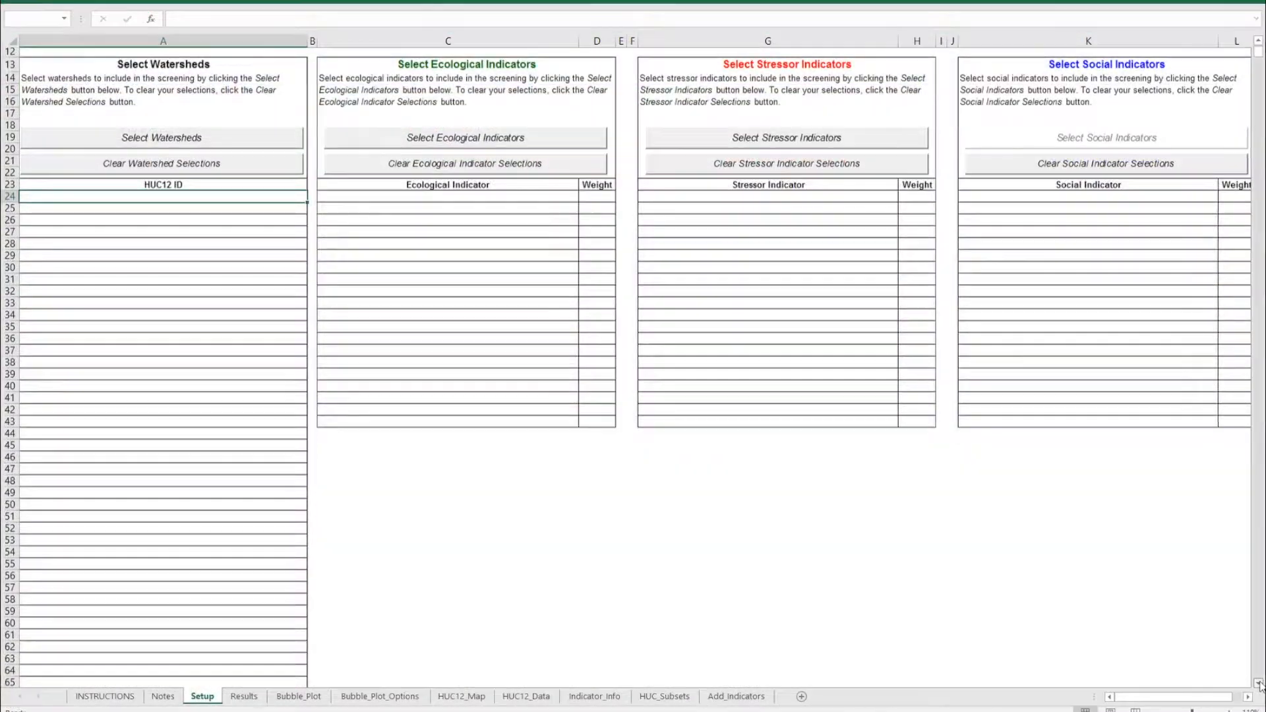
scroll(1258, 684, down, 1)
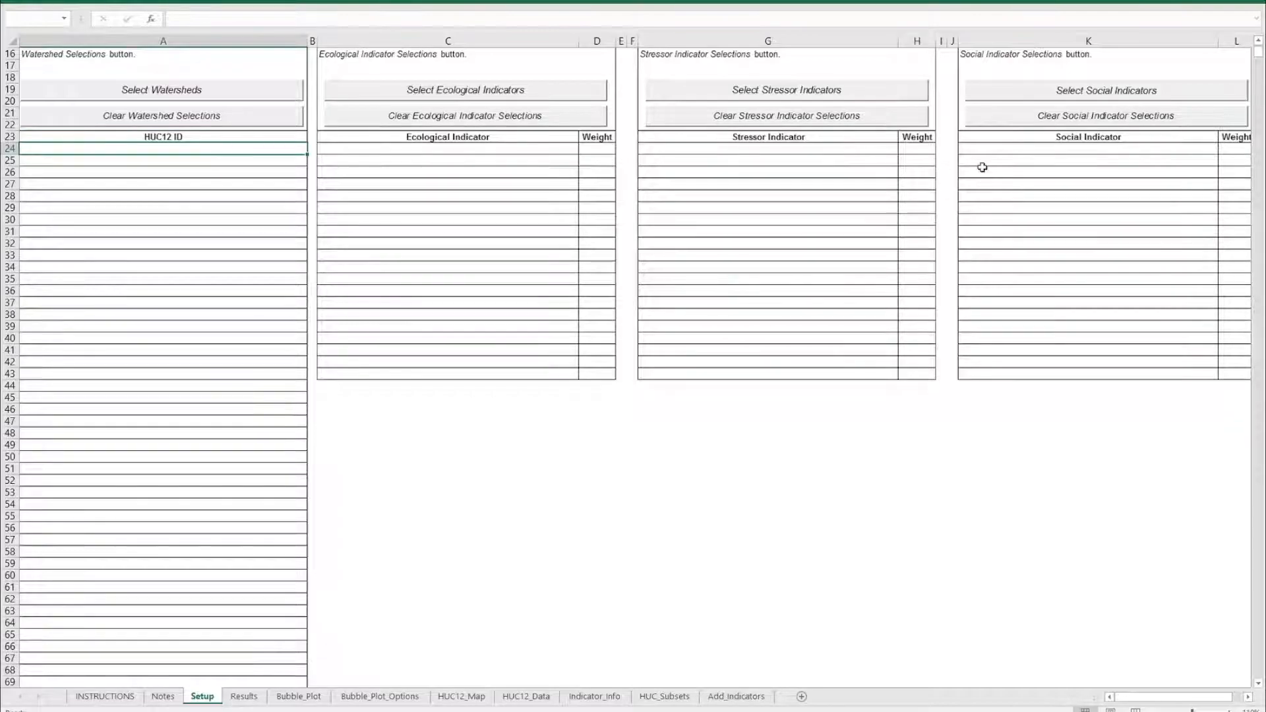
click(1086, 96)
click(685, 479)
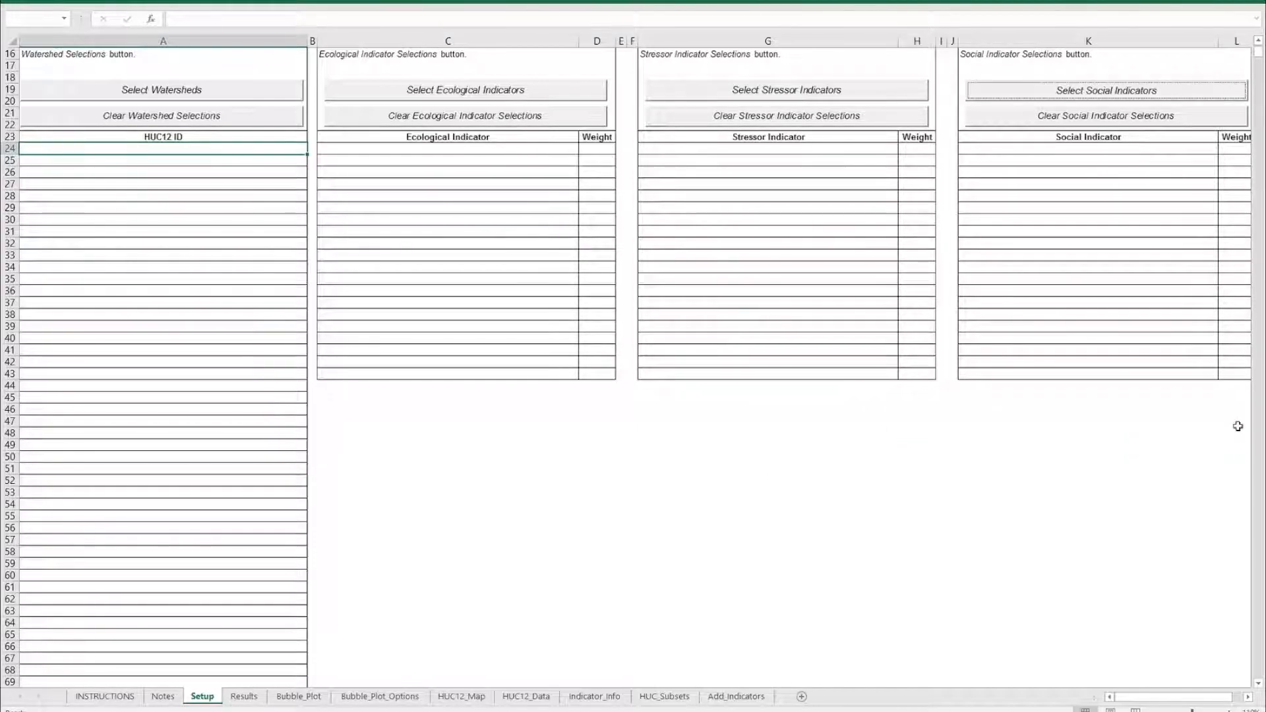
scroll(1260, 46, up, 3)
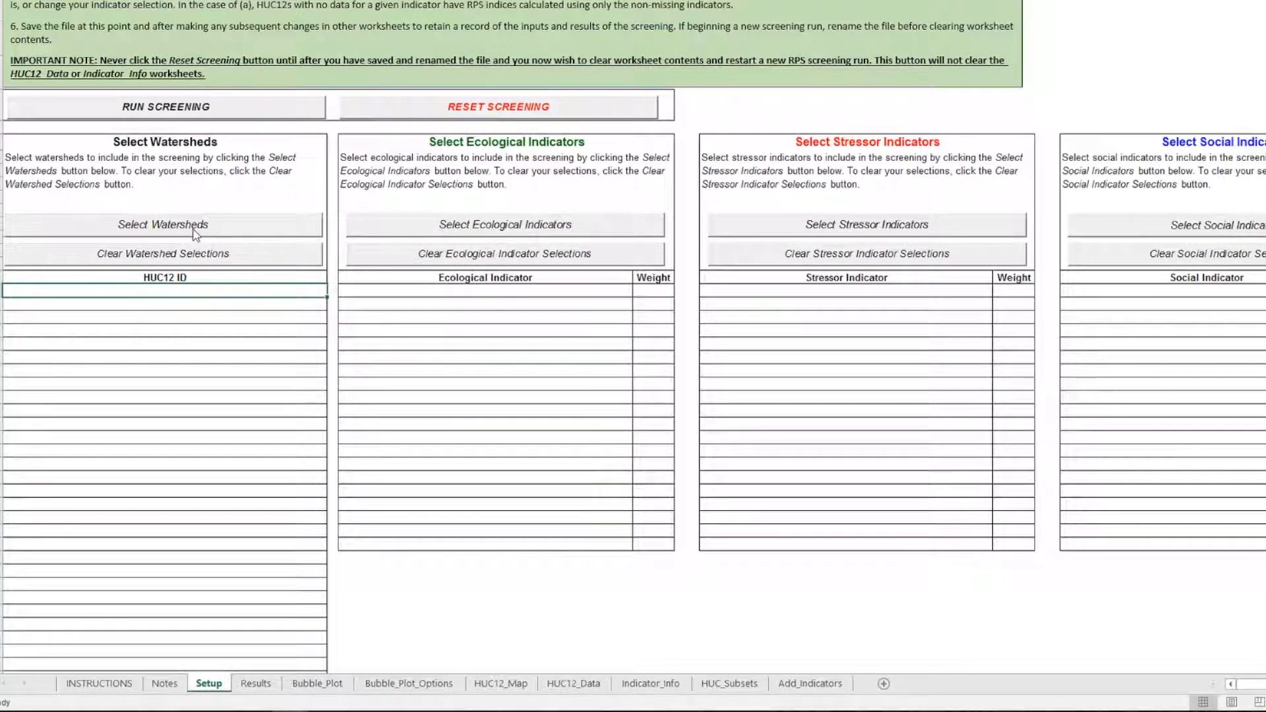
Step: View the list of watersheds available for the screening and exit it without adding any
click(196, 228)
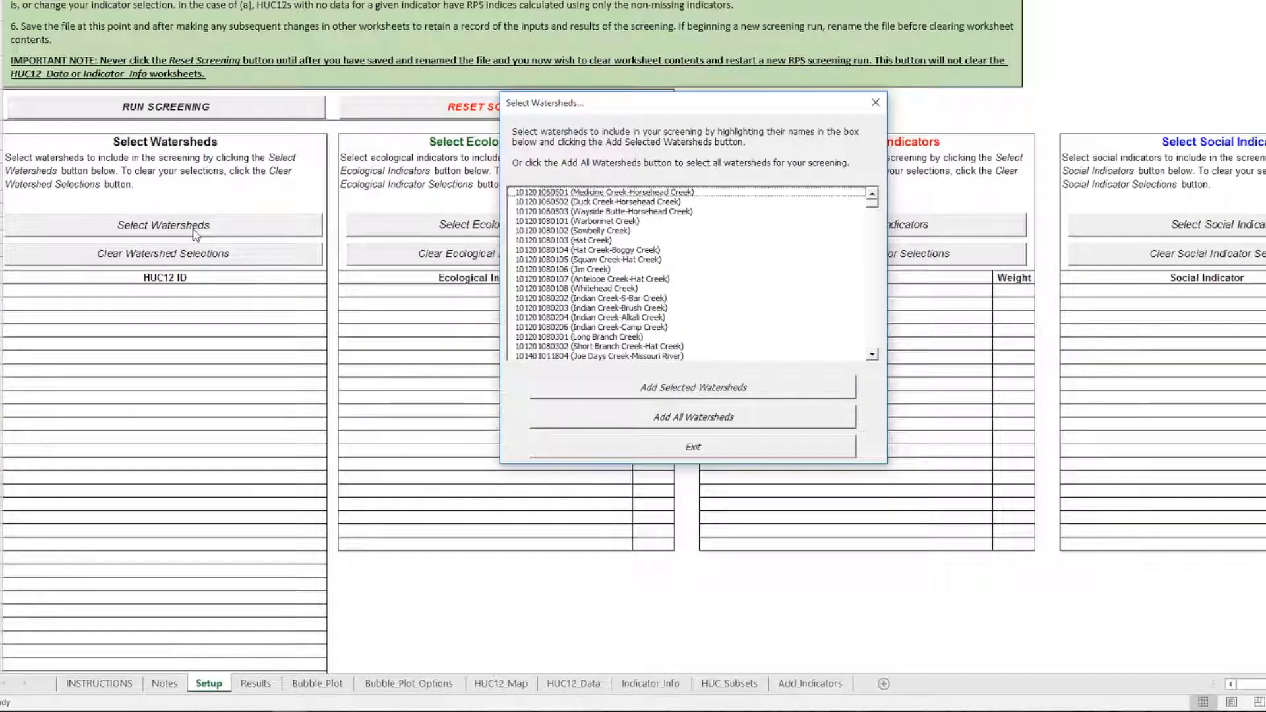
drag(621, 105, 488, 182)
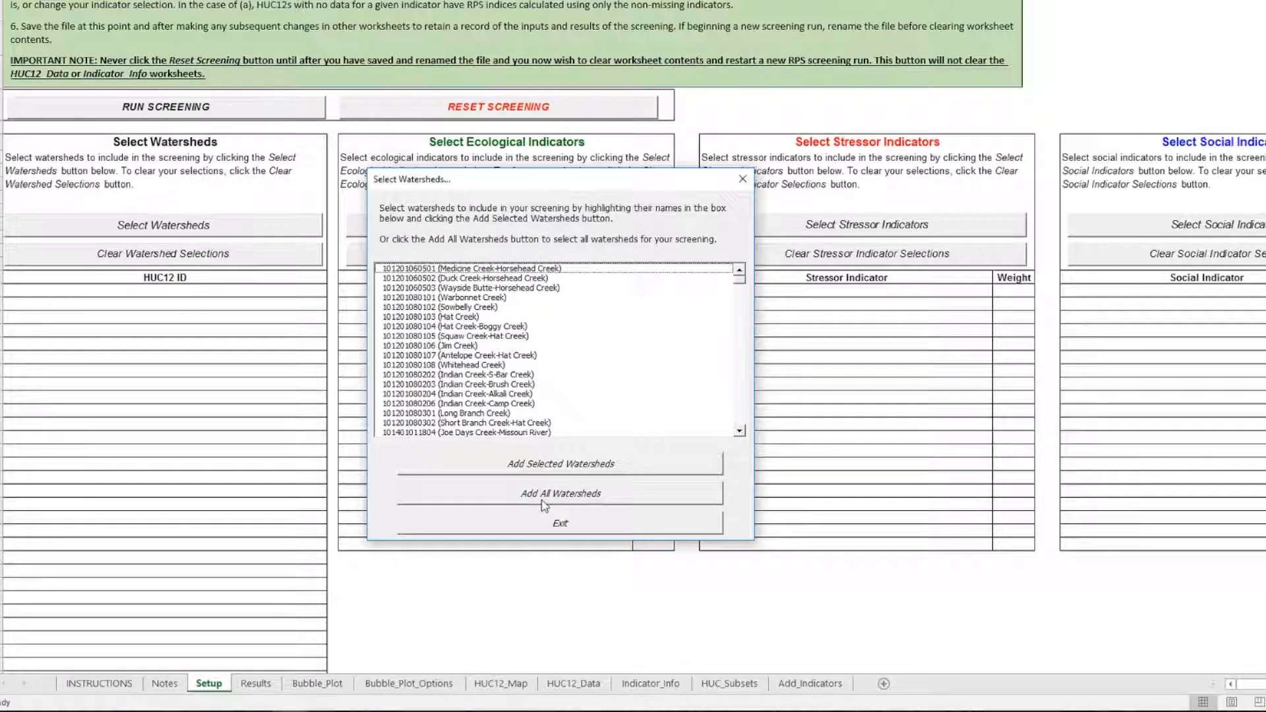
click(556, 526)
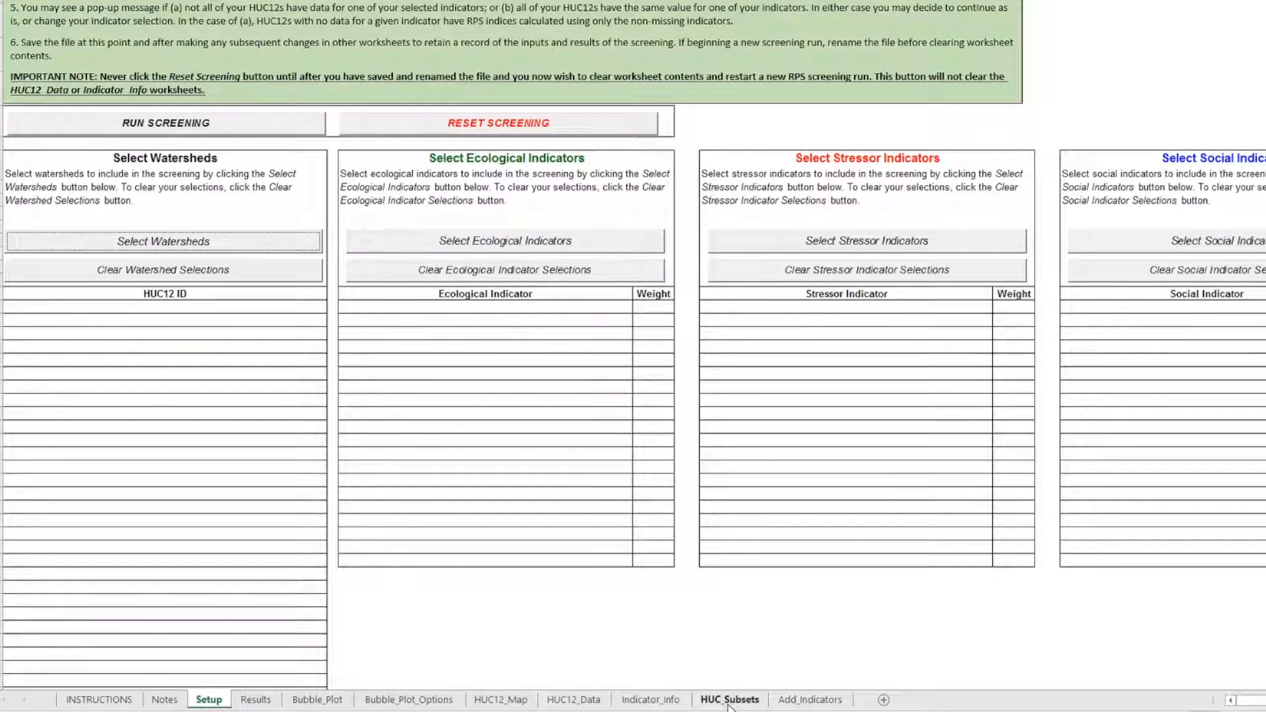
Step: Copy all the watershed IDs under Mud River HUC8 on the HUC_Subsets sheet, leaving out the subset name
click(729, 700)
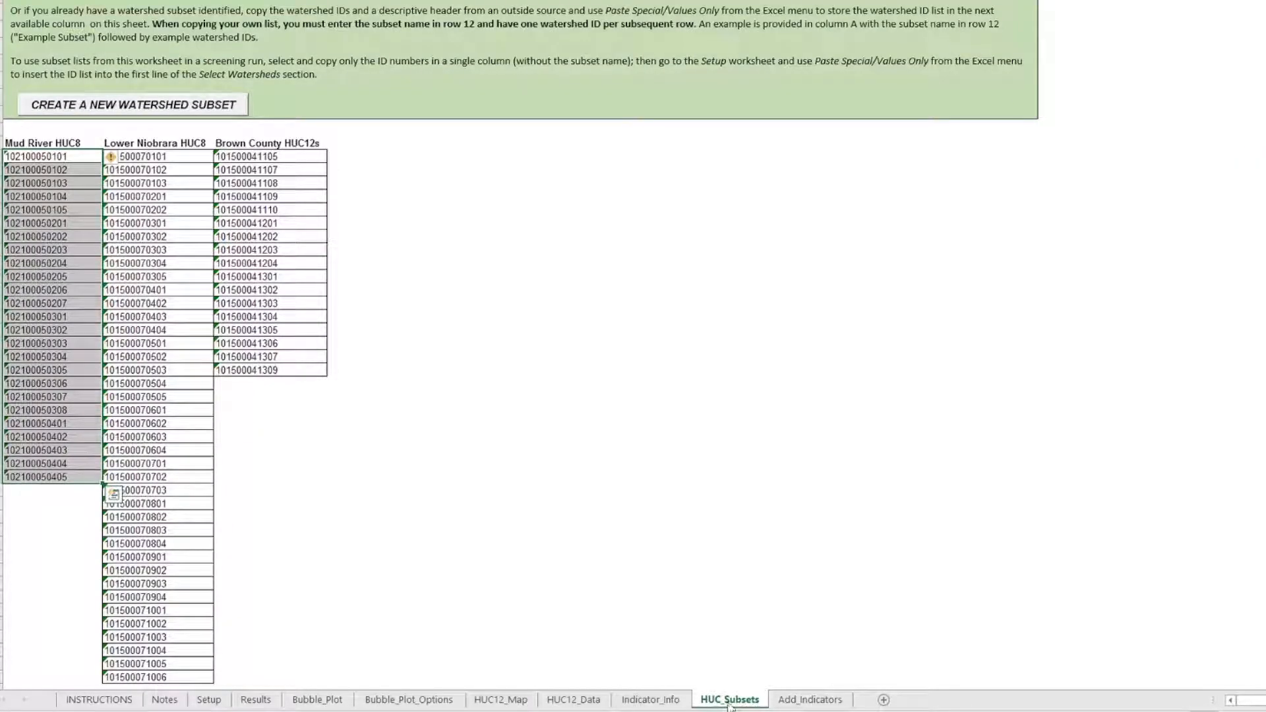
click(820, 637)
drag(53, 157, 54, 472)
right_click(38, 390)
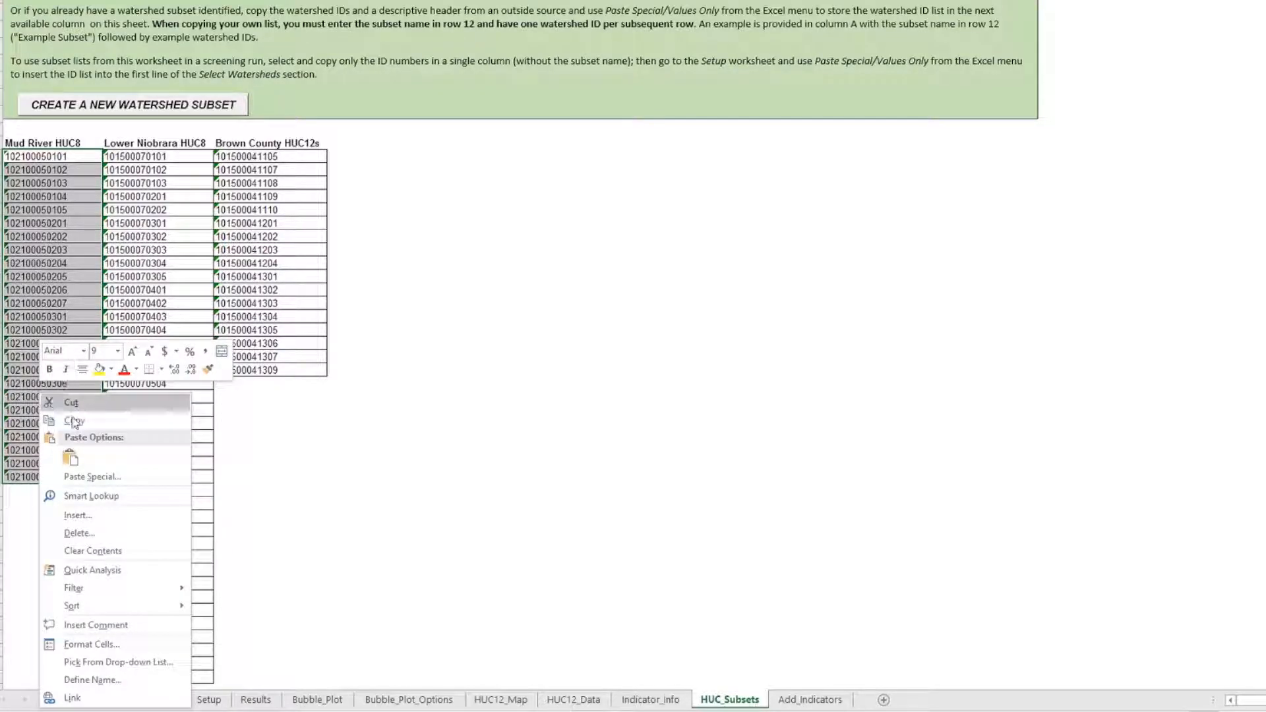
click(74, 422)
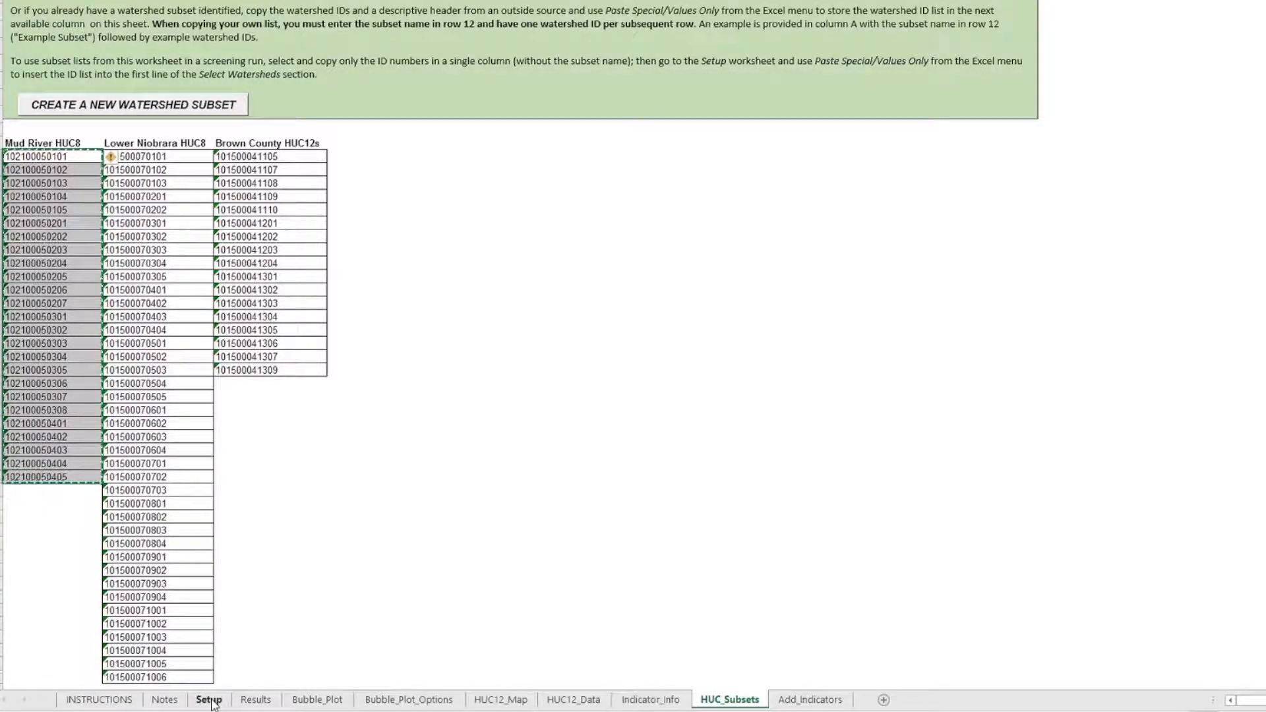
Step: Paste the copied Mud River watershed IDs into the HUC12 ID list on the Setup sheet, starting at its first row
click(210, 700)
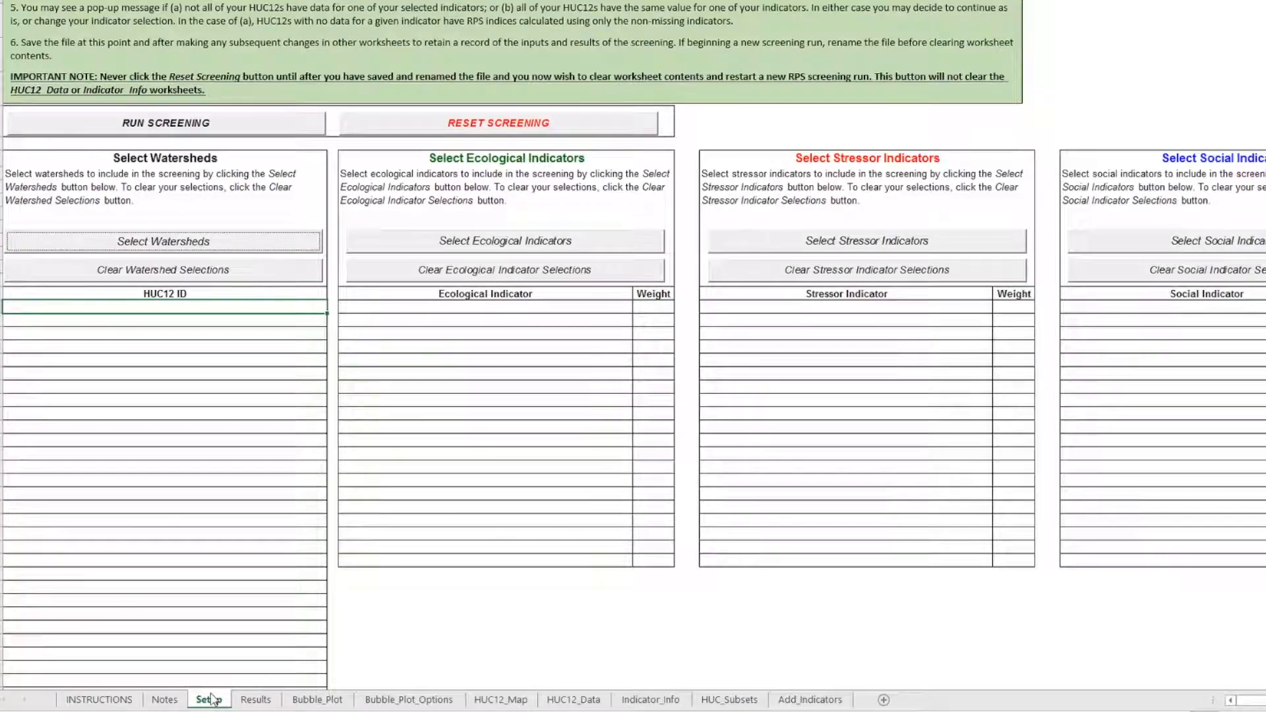
right_click(122, 312)
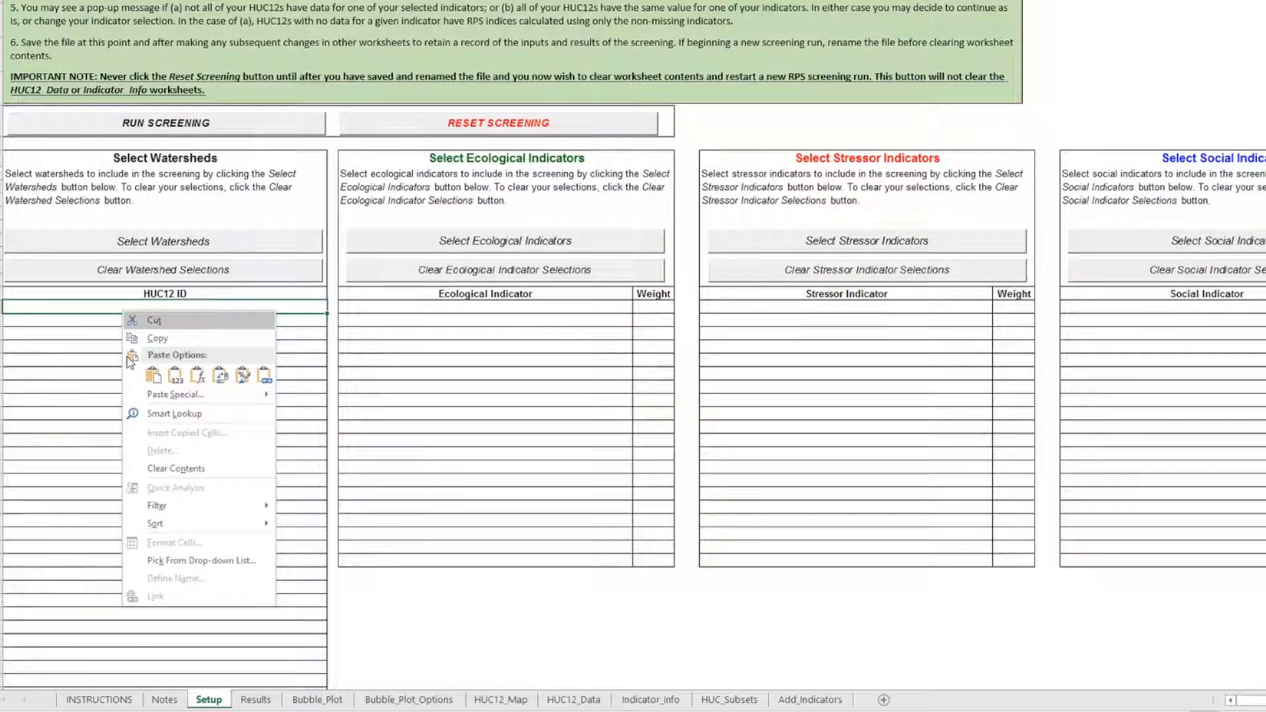
click(151, 376)
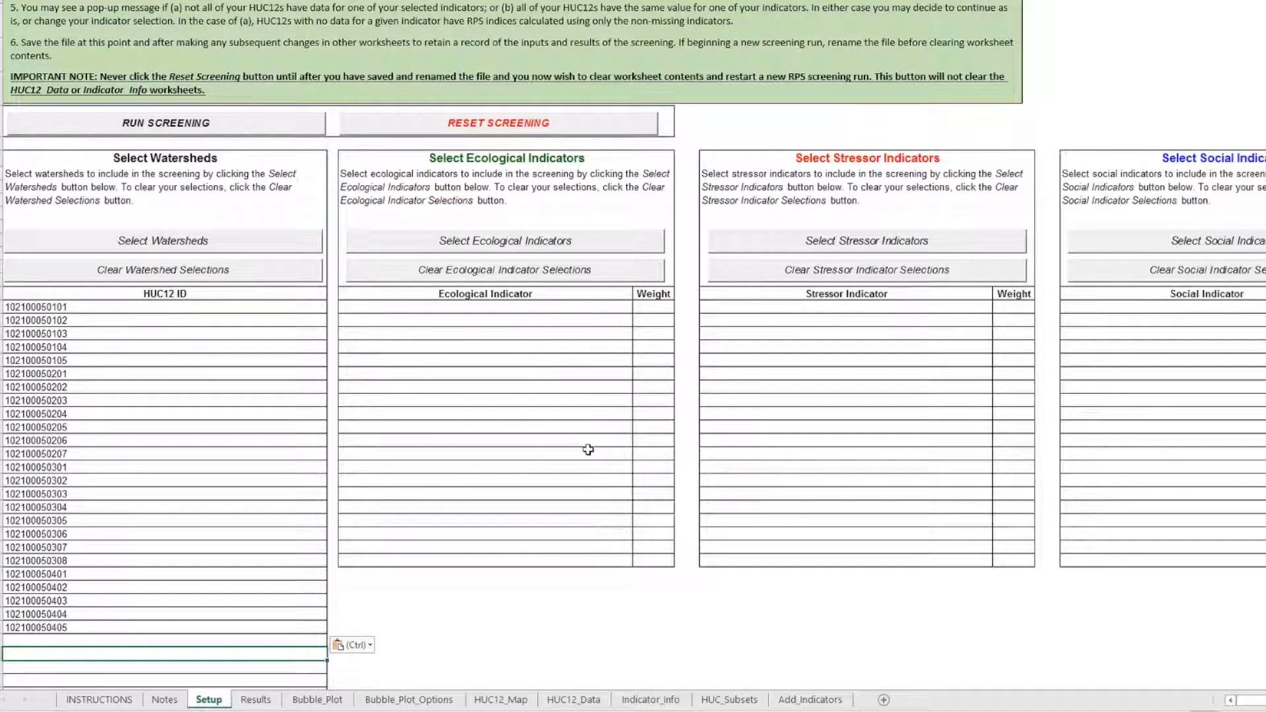
Step: Select the ecological indicators % Woody Vegetation in WS (2011), % N-Index1 in HAZ (2011) and PHWA Habitat Sub-Index, State (2016)
click(582, 247)
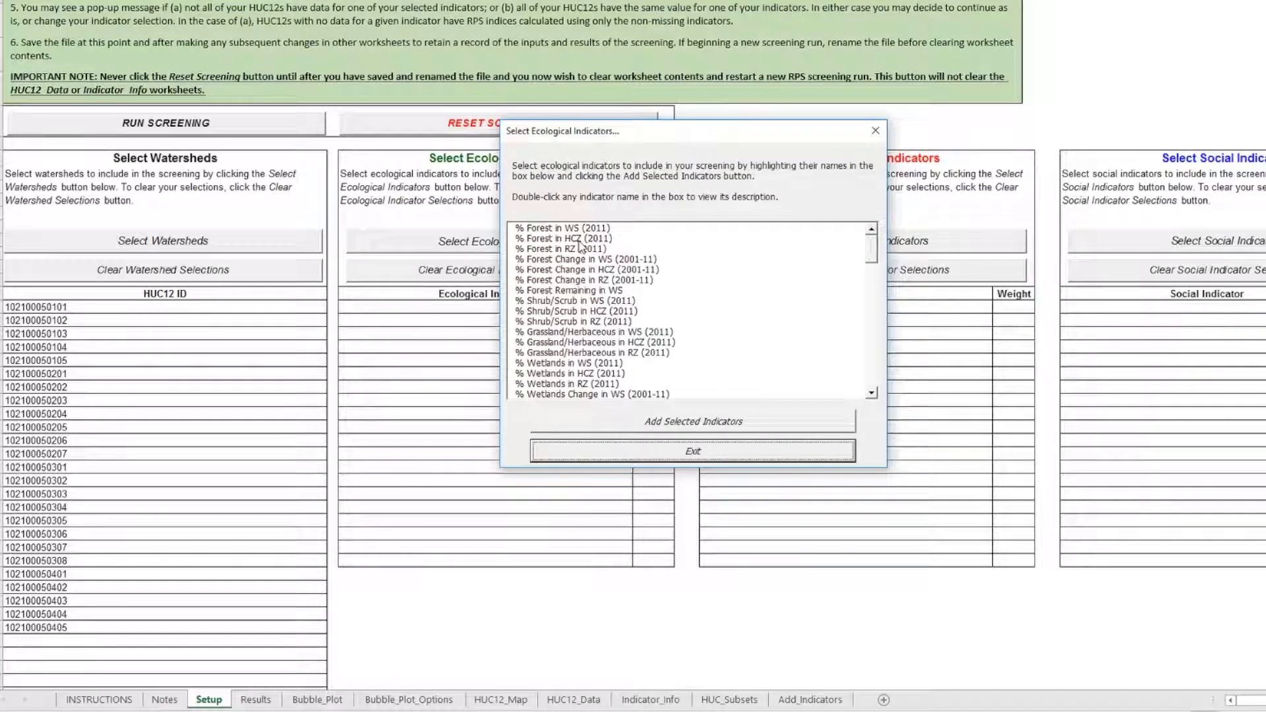
drag(813, 132, 1017, 169)
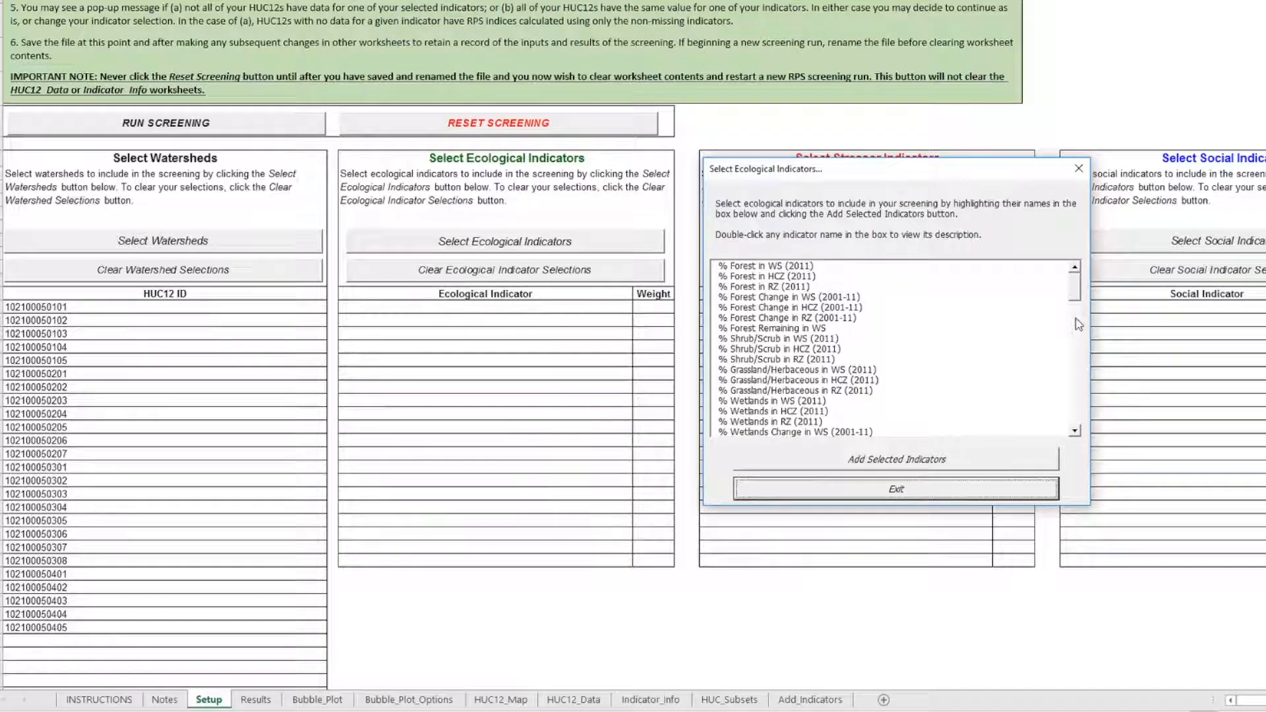
drag(1078, 296, 1087, 343)
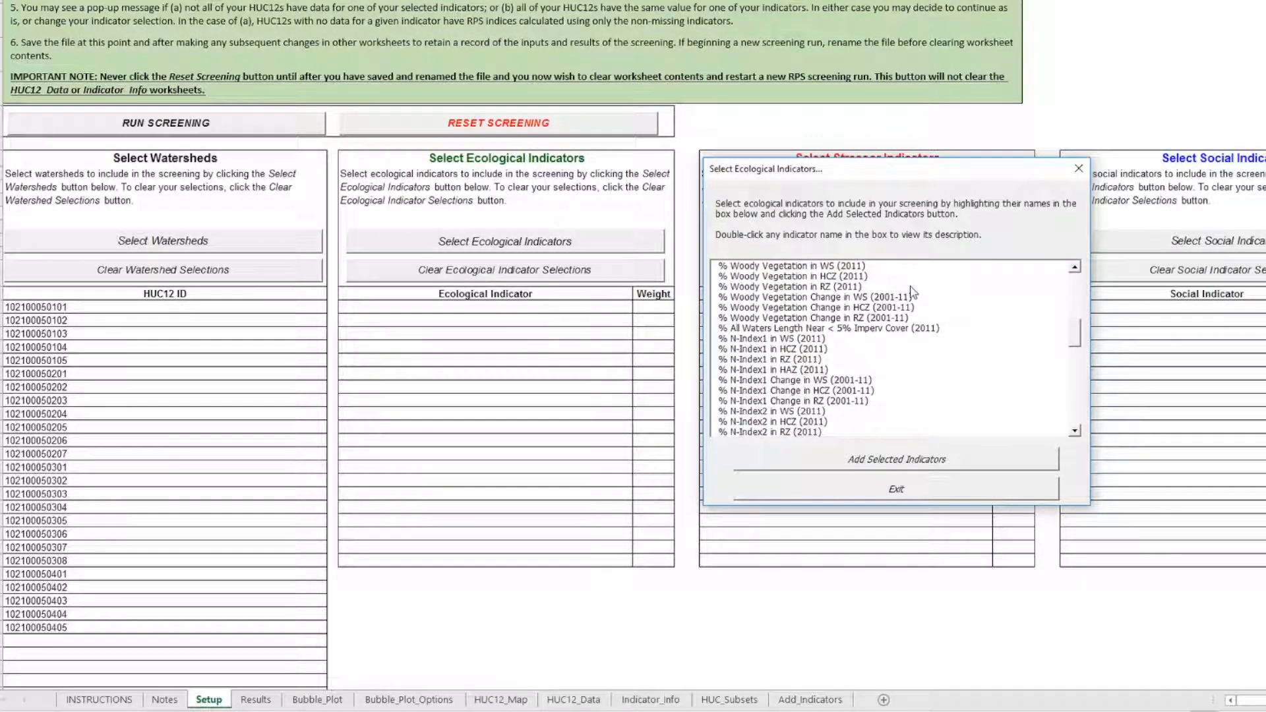
click(828, 270)
click(795, 370)
click(1074, 432)
scroll(1075, 431, down, 5)
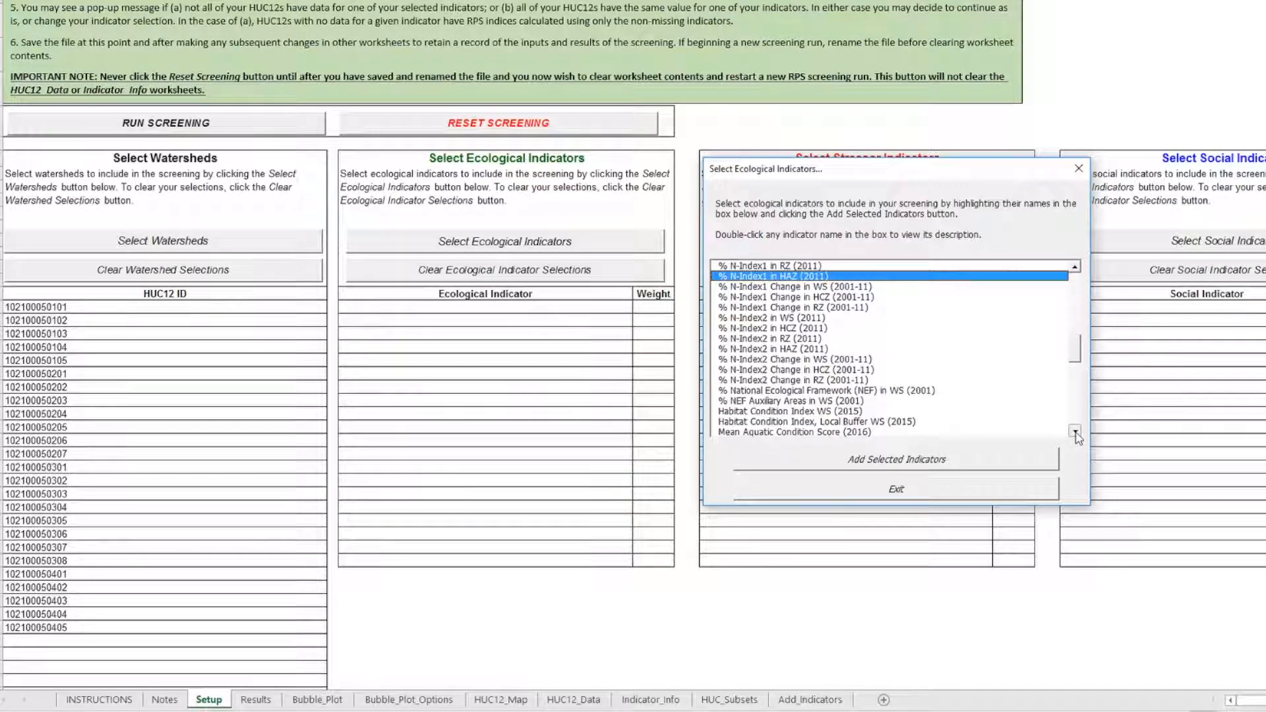
click(841, 411)
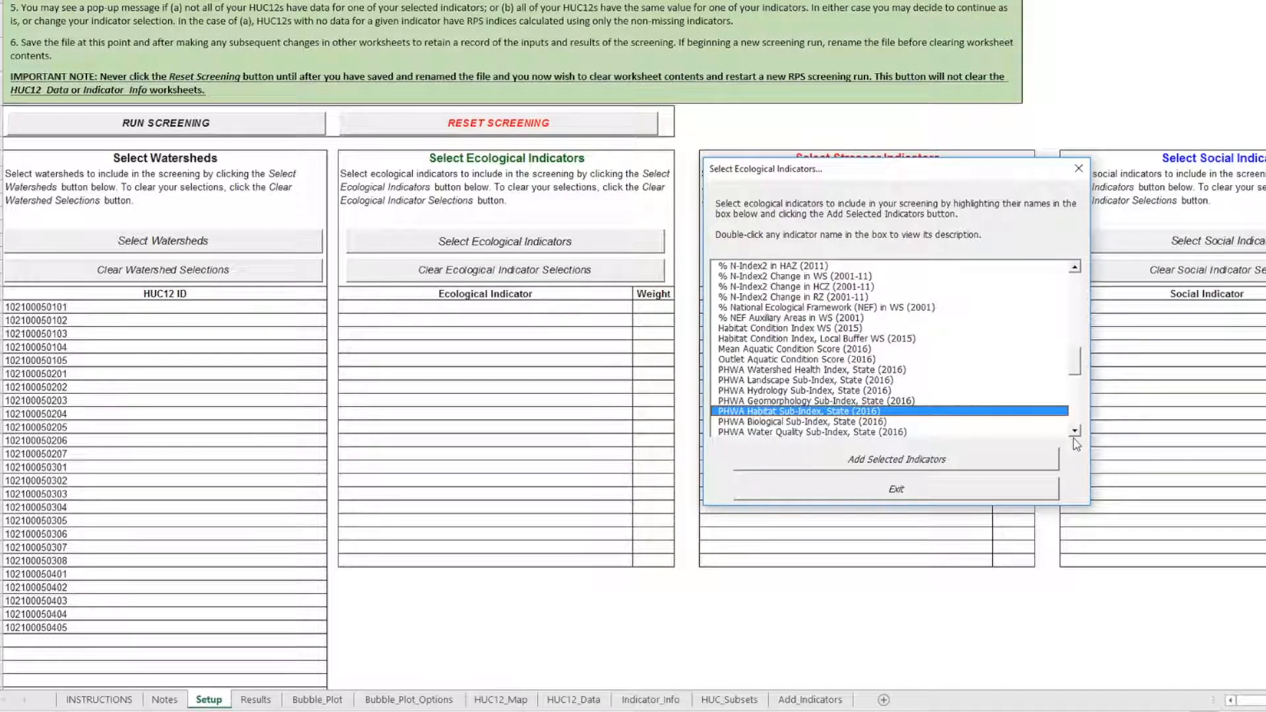
Step: View the description of the PHWA Watershed Health Index, ER (2016) indicator and close it
scroll(1024, 412, down, 6)
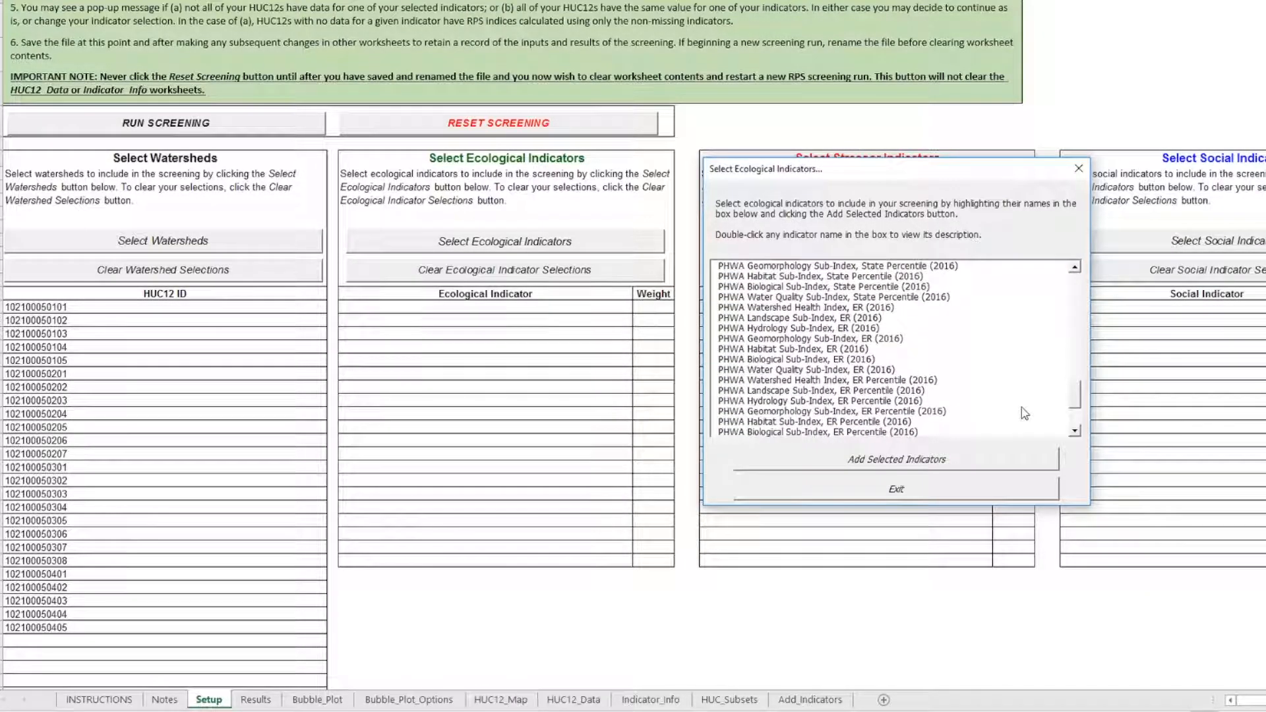
double_click(776, 308)
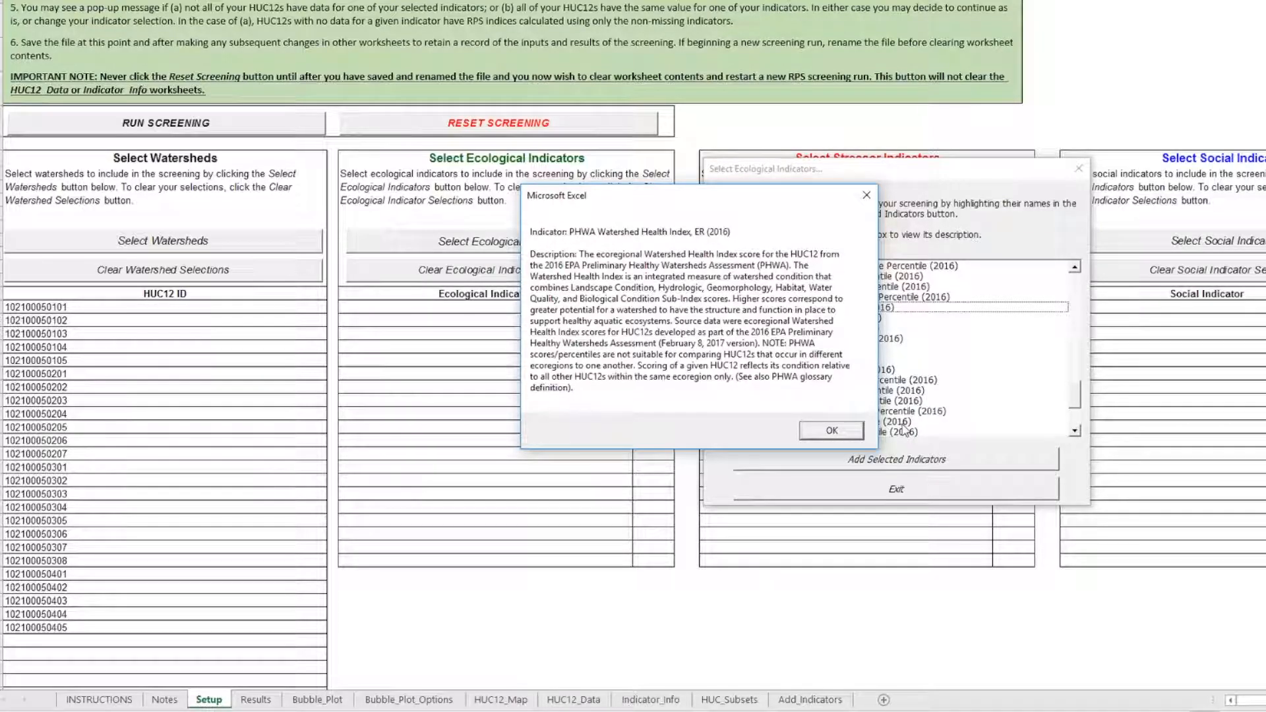
click(832, 431)
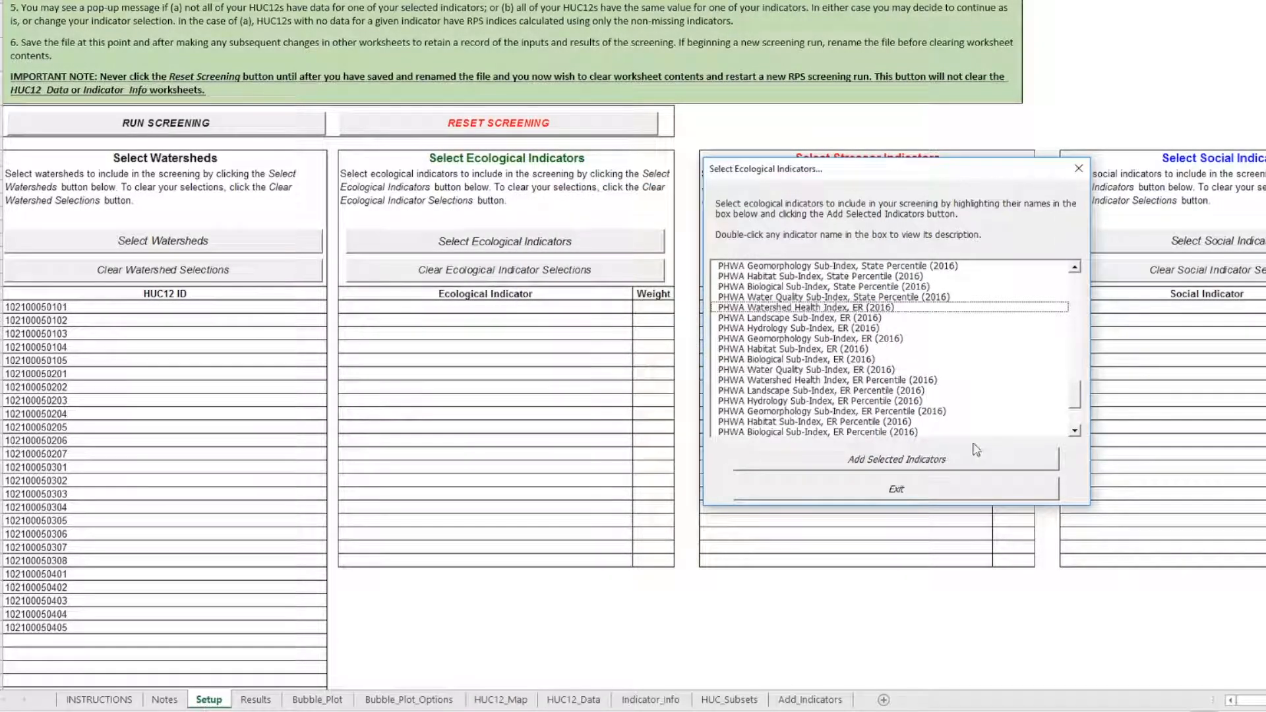
Step: Include PHWA Landscape Sub-Index, ER Percentile (2016) in the selection, add all selected ecological indicators to the screening and exit the list
click(868, 394)
click(892, 462)
click(884, 488)
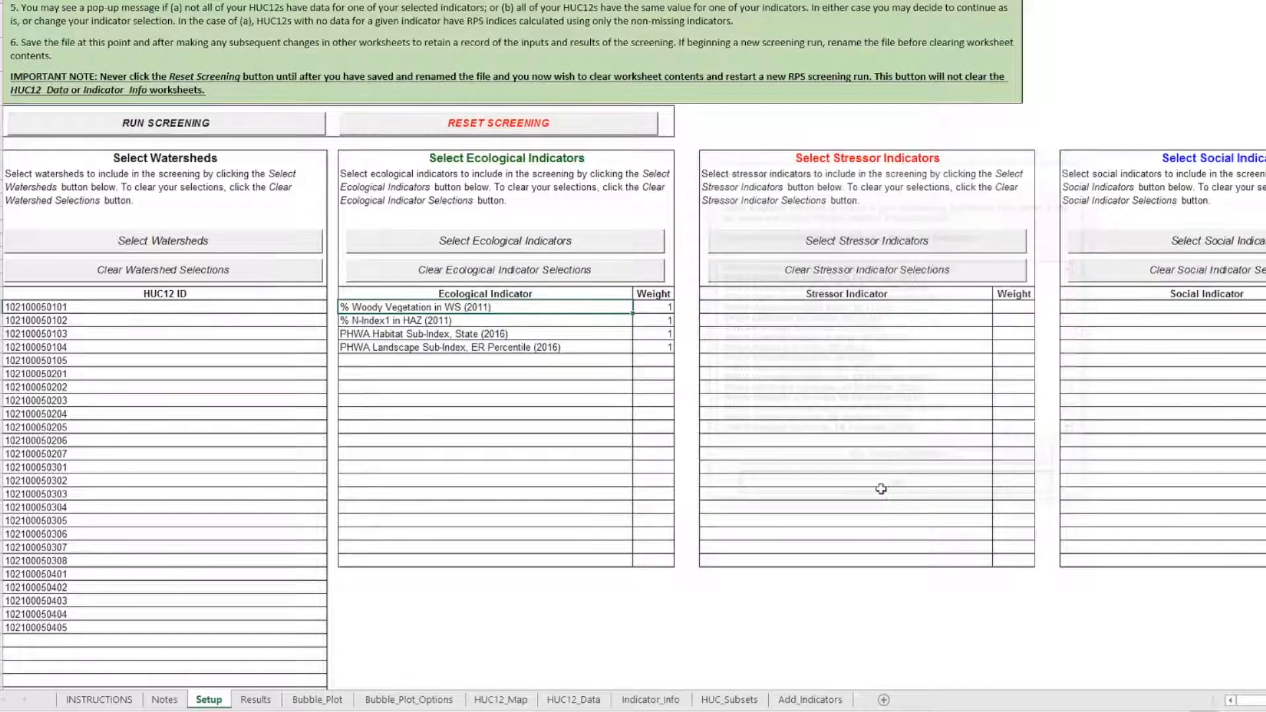
Step: Look over the available stressor indicators and social indicators, exiting each list without adding any
click(865, 244)
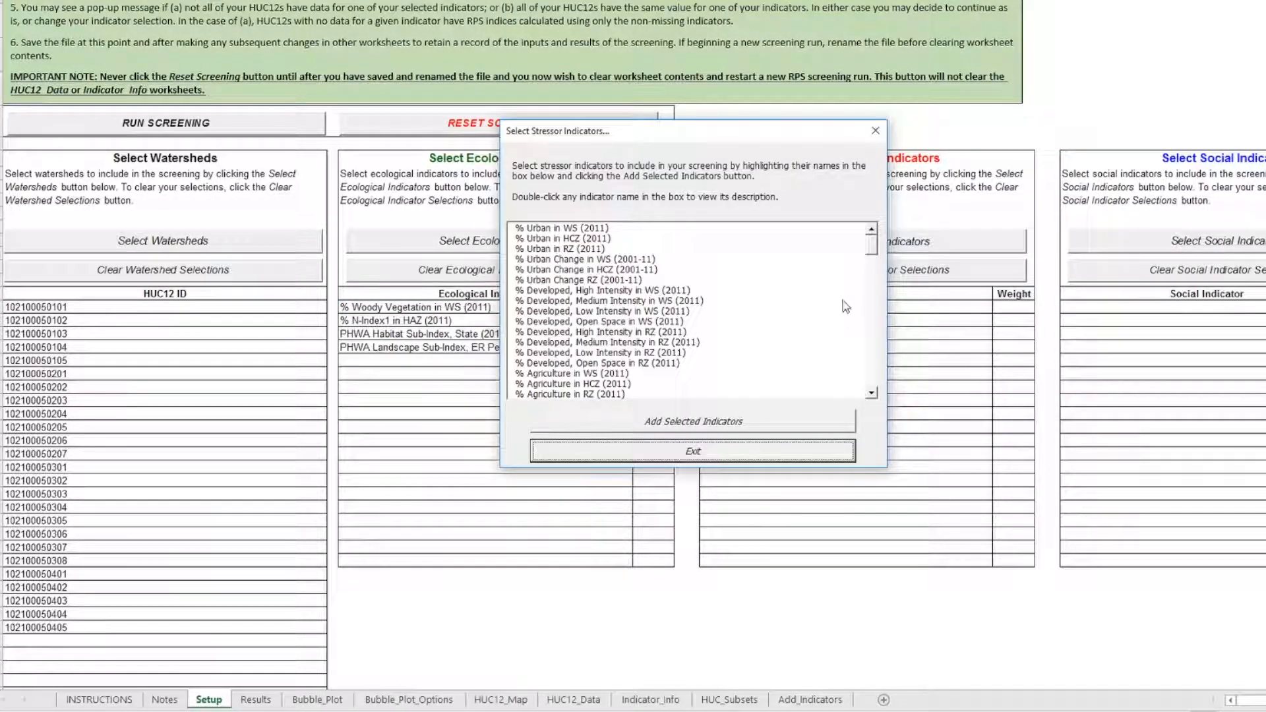
click(773, 455)
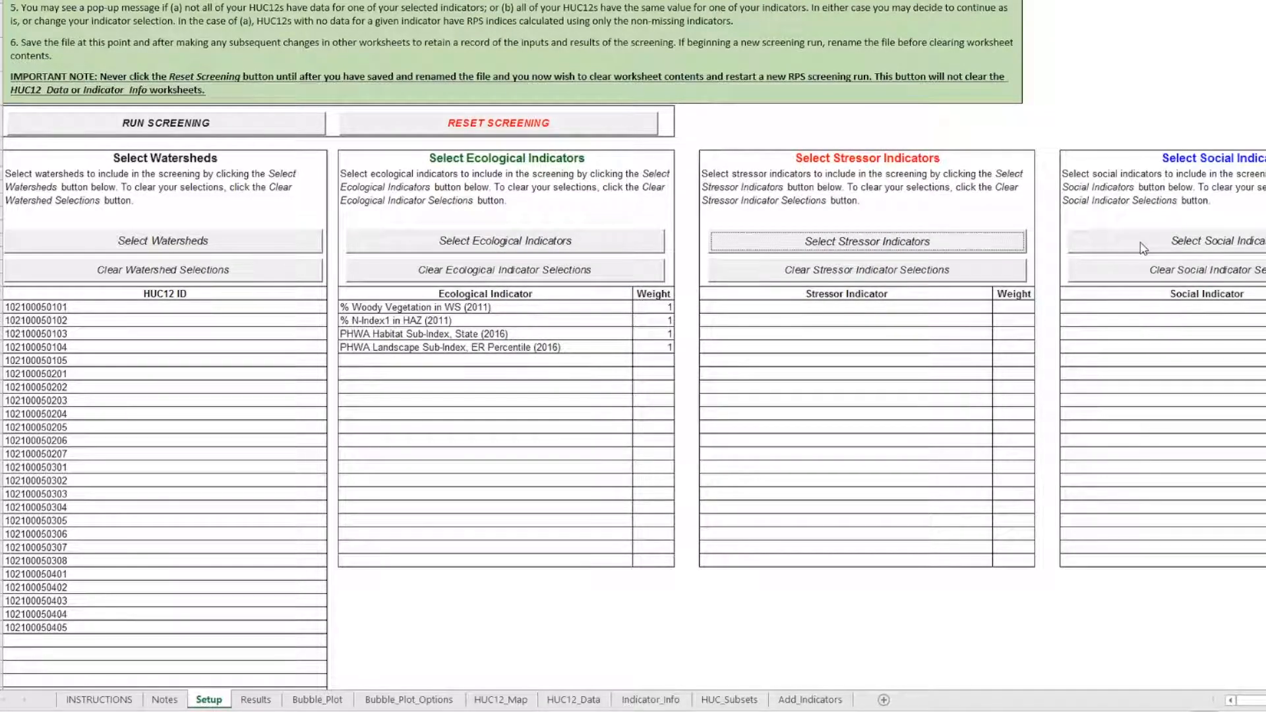
click(1144, 248)
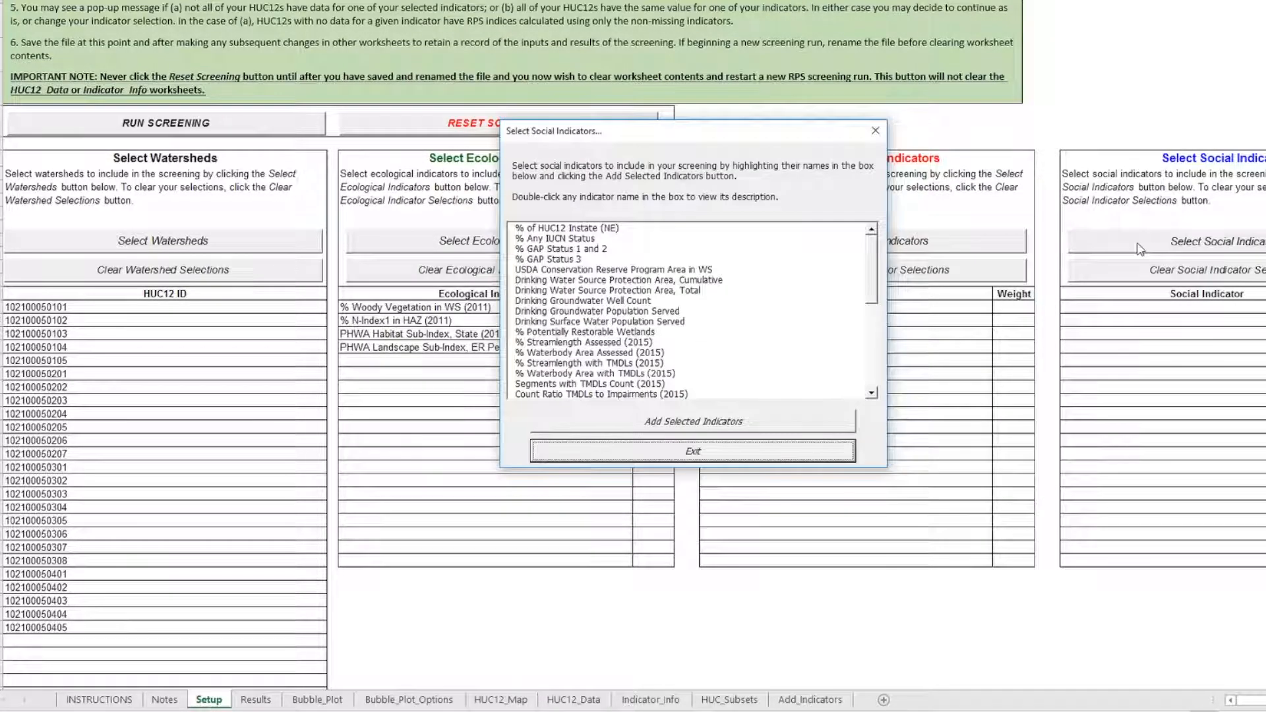
click(721, 450)
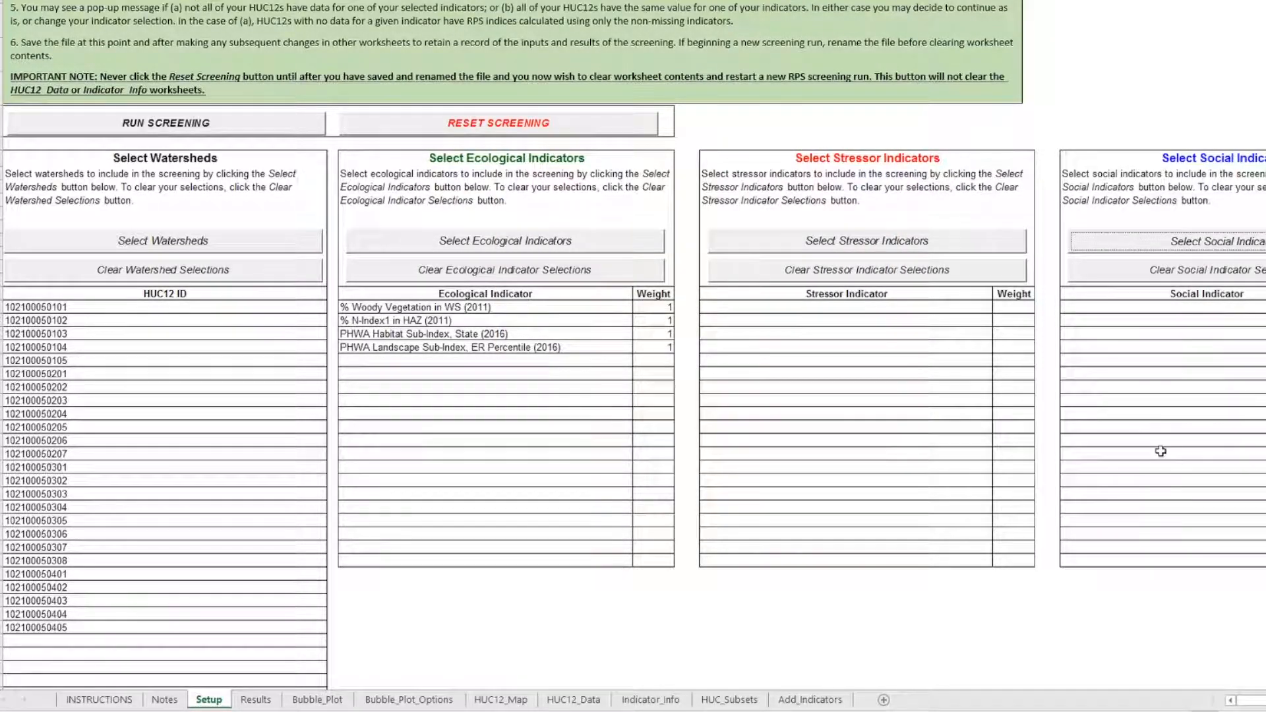
Step: Browse the social indicators list down to its last entry, Neutral Variable, Social Category, and exit without adding any
click(1179, 244)
drag(820, 147, 1014, 224)
drag(1087, 360, 1100, 442)
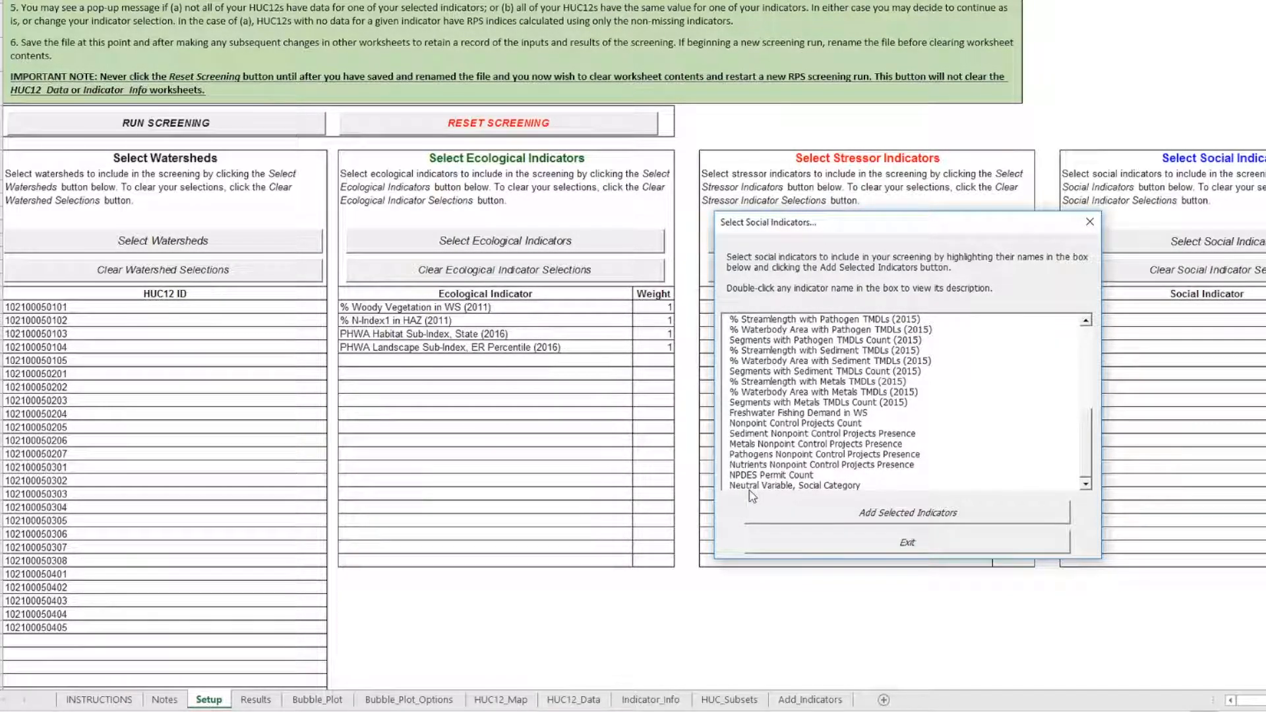
click(909, 544)
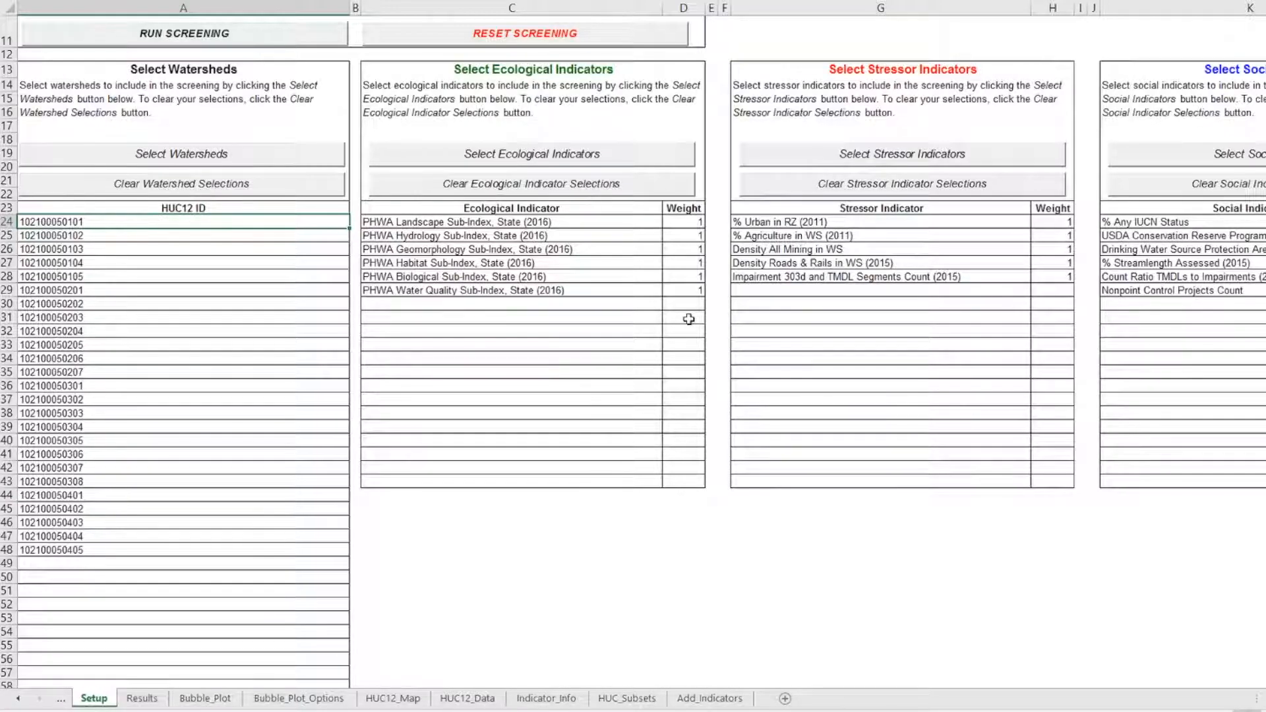
Step: Set the weight of PHWA Hydrology Sub-Index, State (2016) to 3 and of PHWA Biological Sub-Index, State (2016) to 2
click(687, 238)
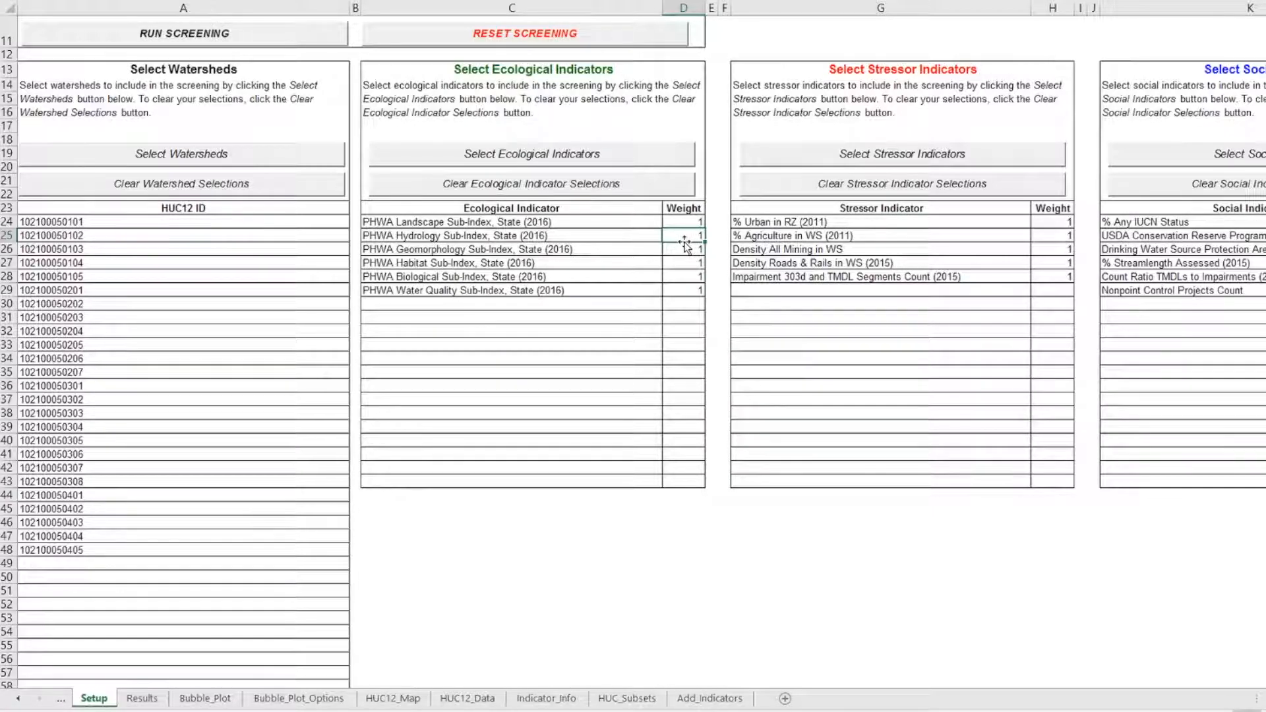
text(3)
key(Return)
double_click(692, 274)
key(BackSpace)
text(2)
click(666, 480)
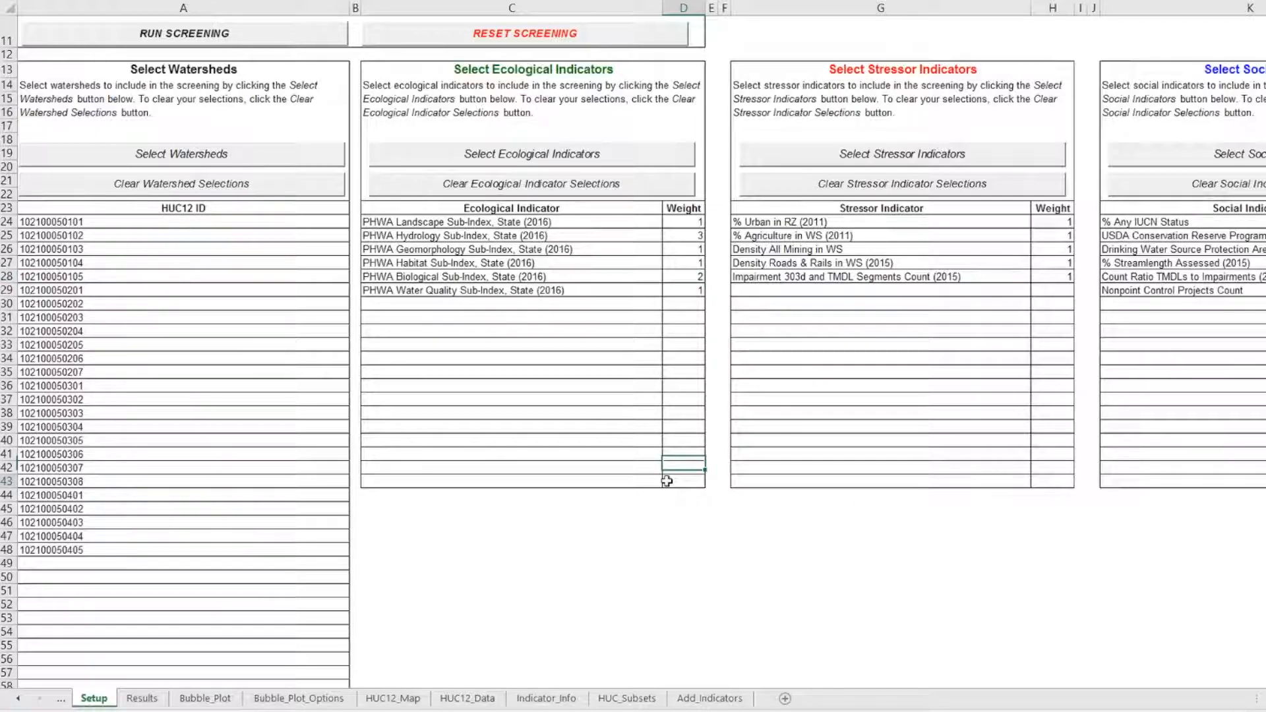
Step: Set the stressor weights to 3 for % Agriculture in WS (2011), 3 for Density All Mining in WS and 2 for Density Roads & Rails
click(1051, 238)
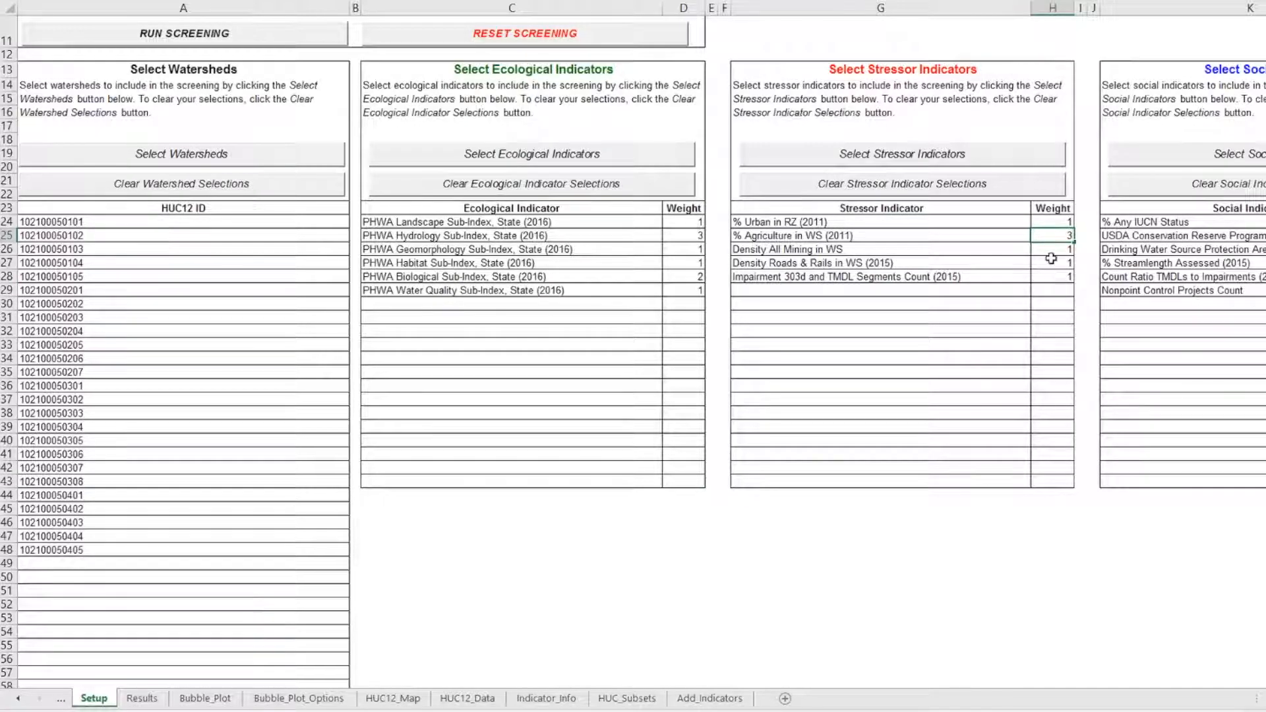
click(1051, 251)
text(3)
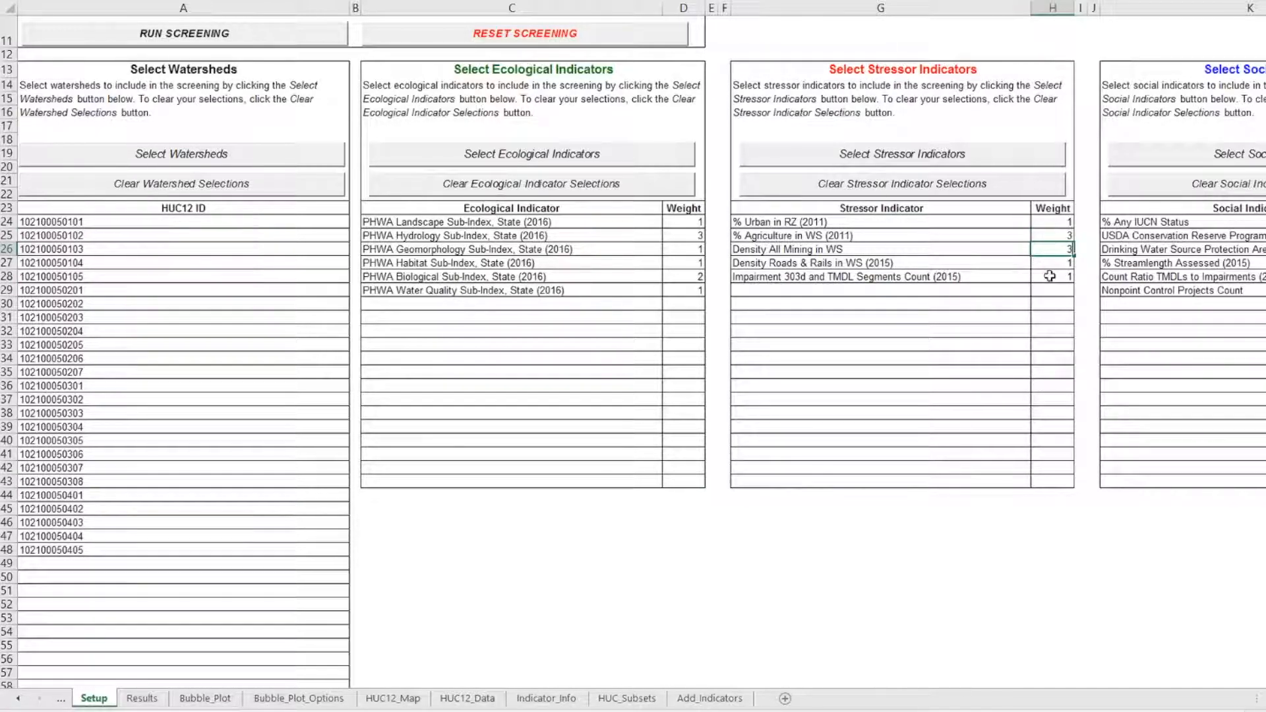
click(1047, 269)
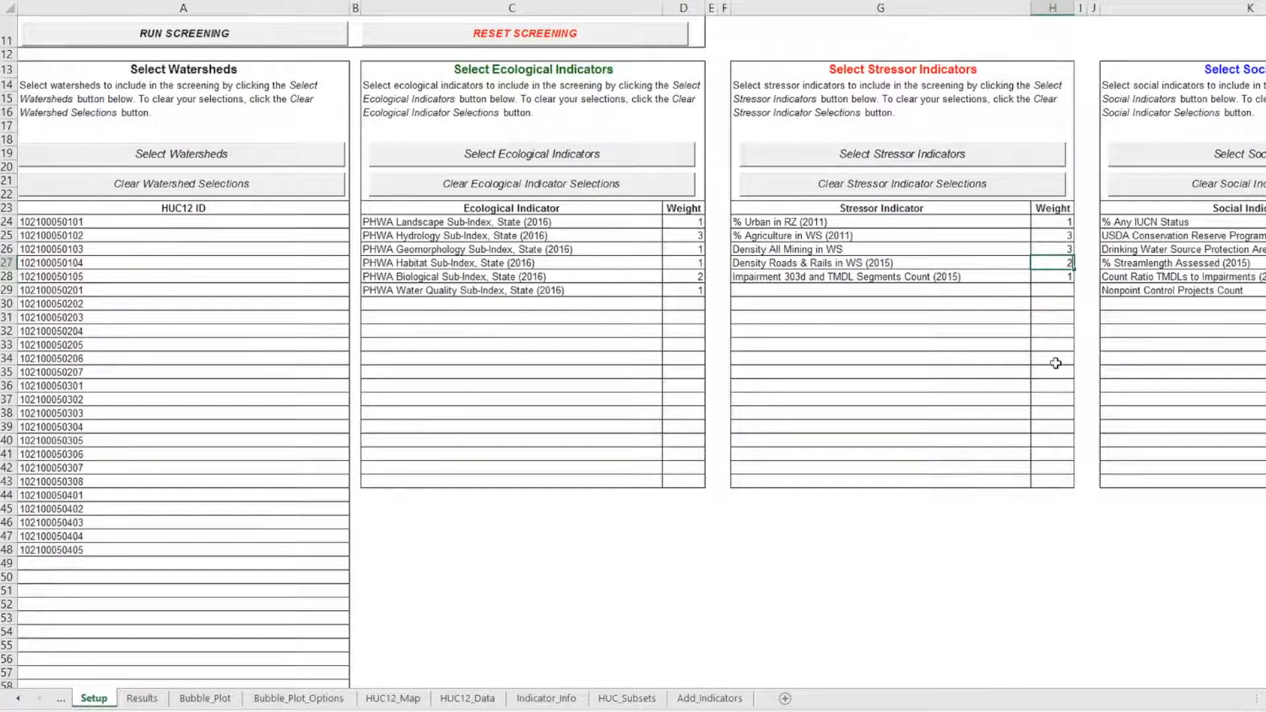
text(2)
key(ctrl+Return)
Step: Run the screening, continuing despite the missing and identical indicator values, and dismiss the completion message
click(213, 35)
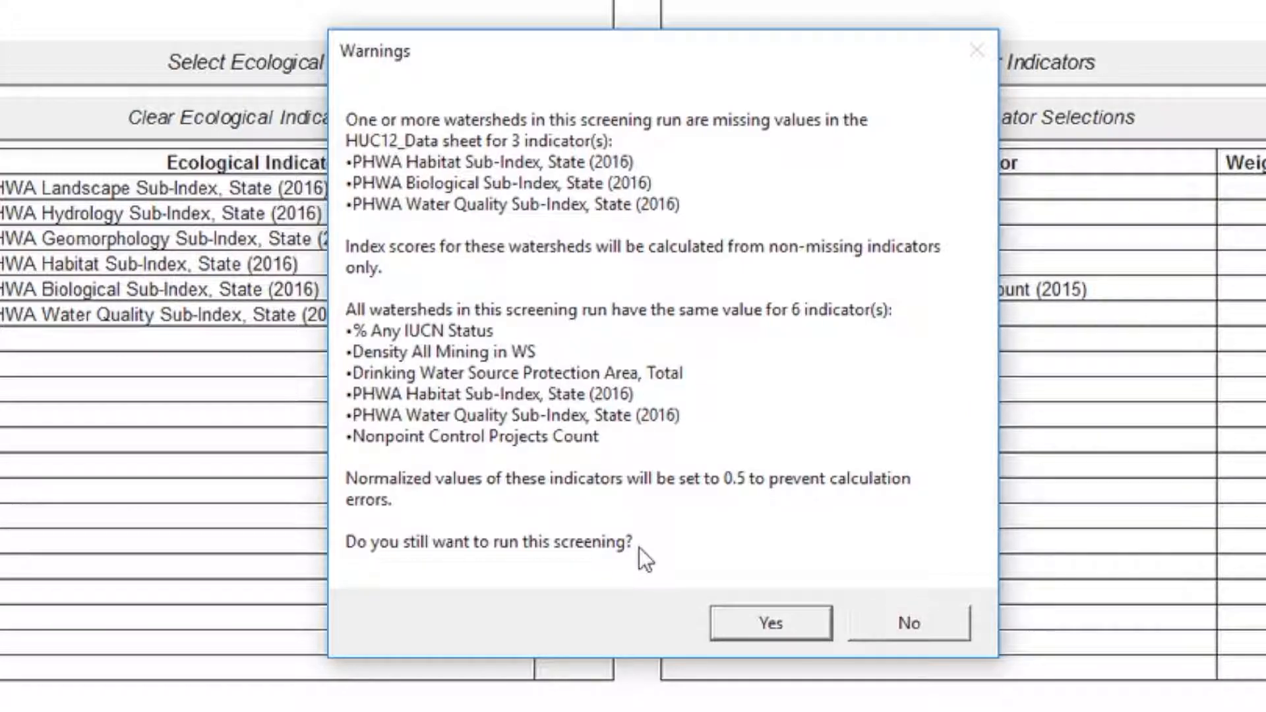
click(749, 620)
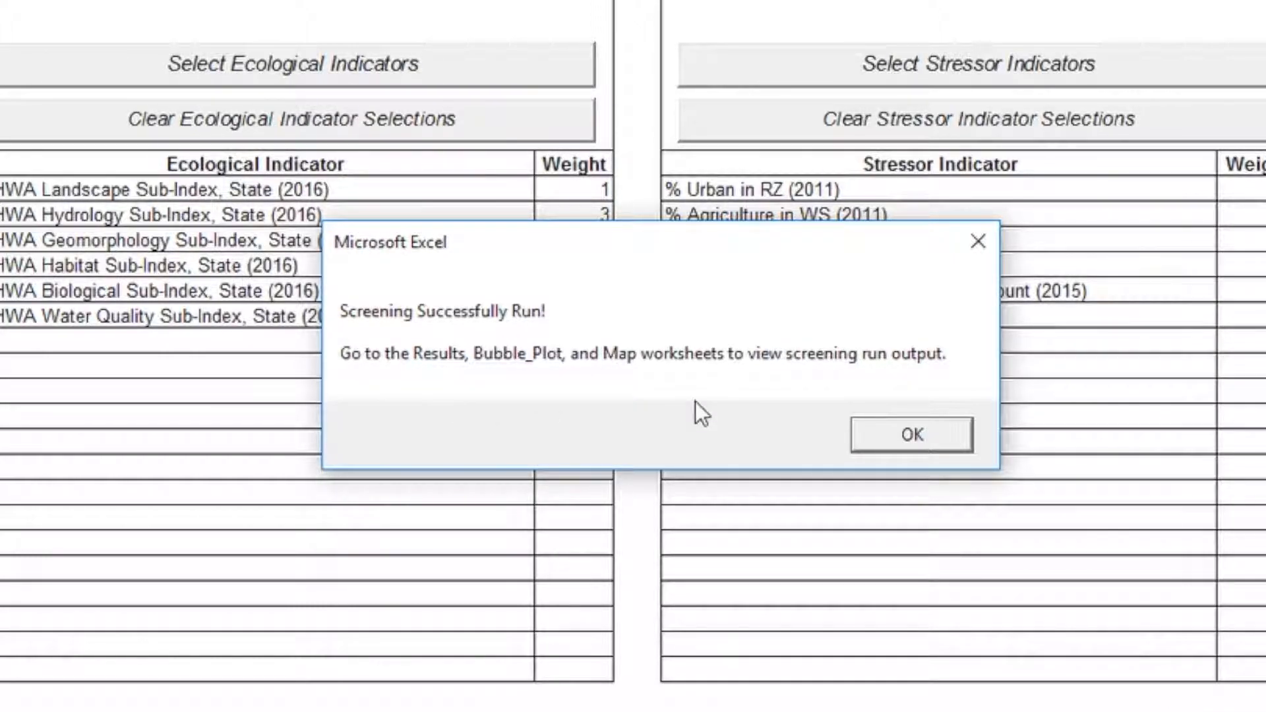
click(899, 435)
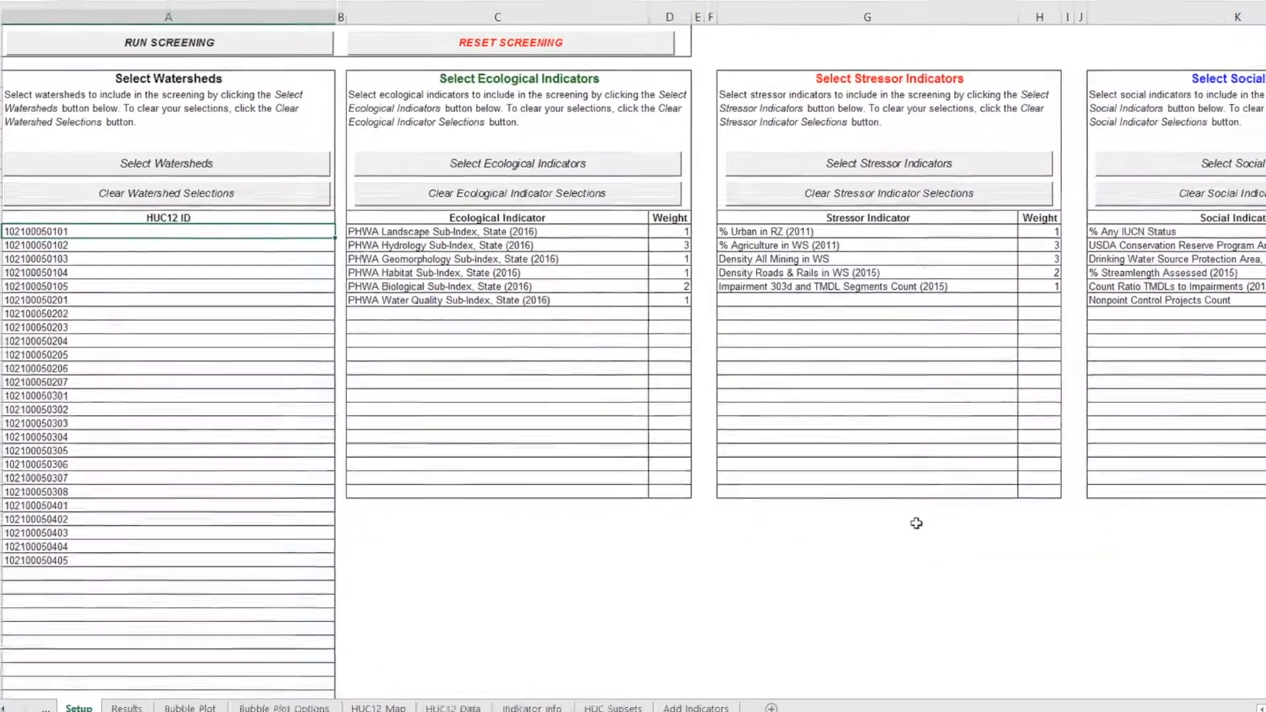